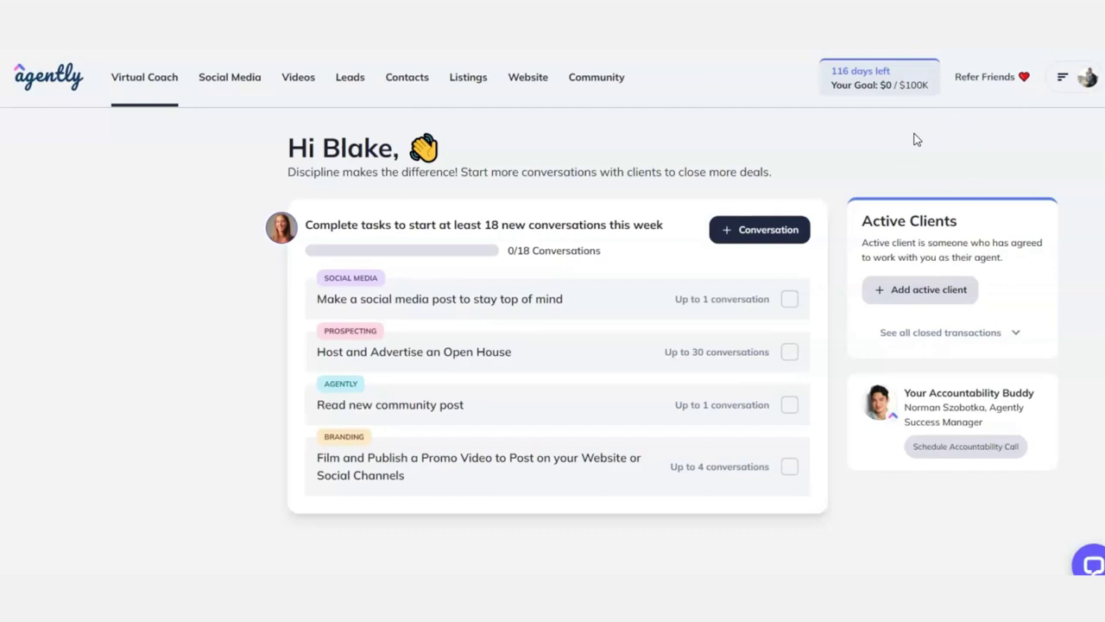
Go to the Listings page showing the Cape View Loop, Oregon listing priced $3,799,000.
click(720, 128)
click(535, 79)
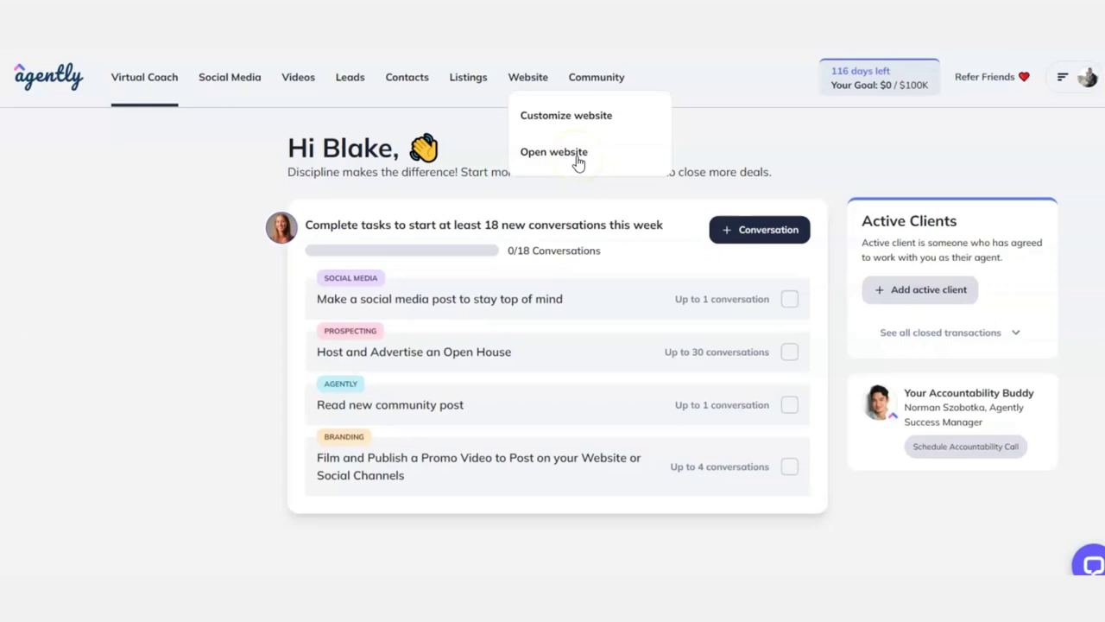
click(482, 119)
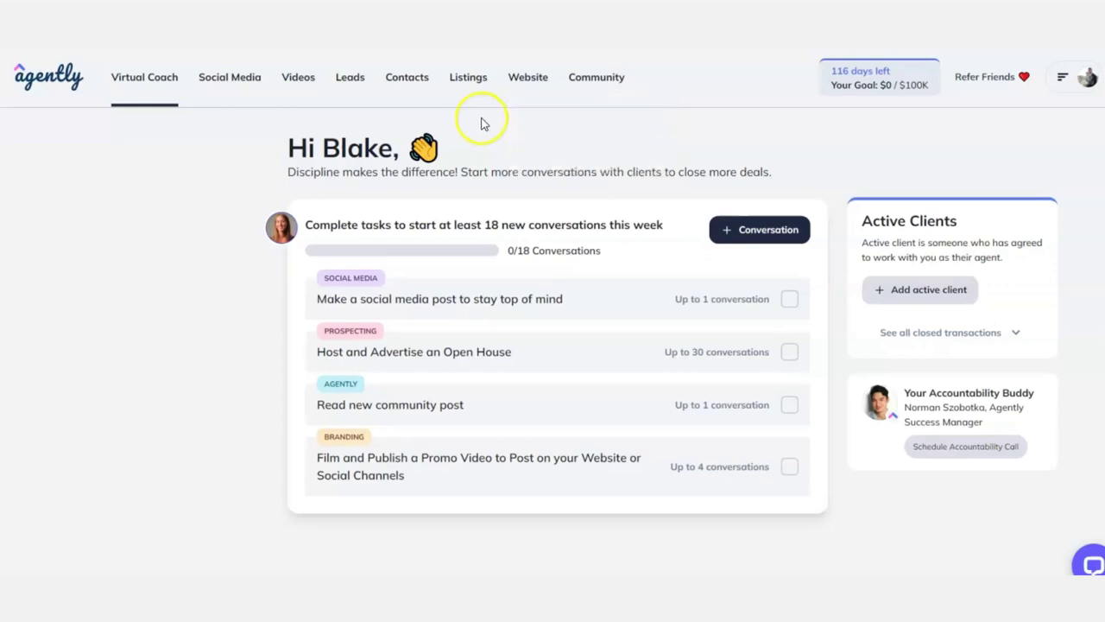
click(468, 78)
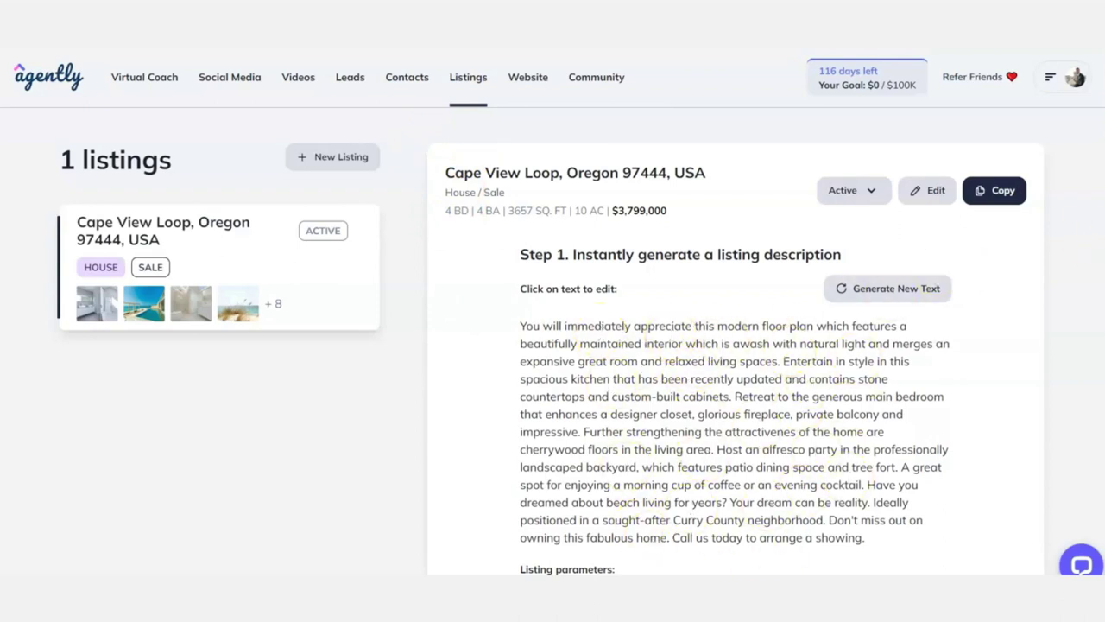
Scroll the Cape View Loop listing past its description to the Step 2 photos and Step 3 marketing sections.
scroll(734, 388, down, 2)
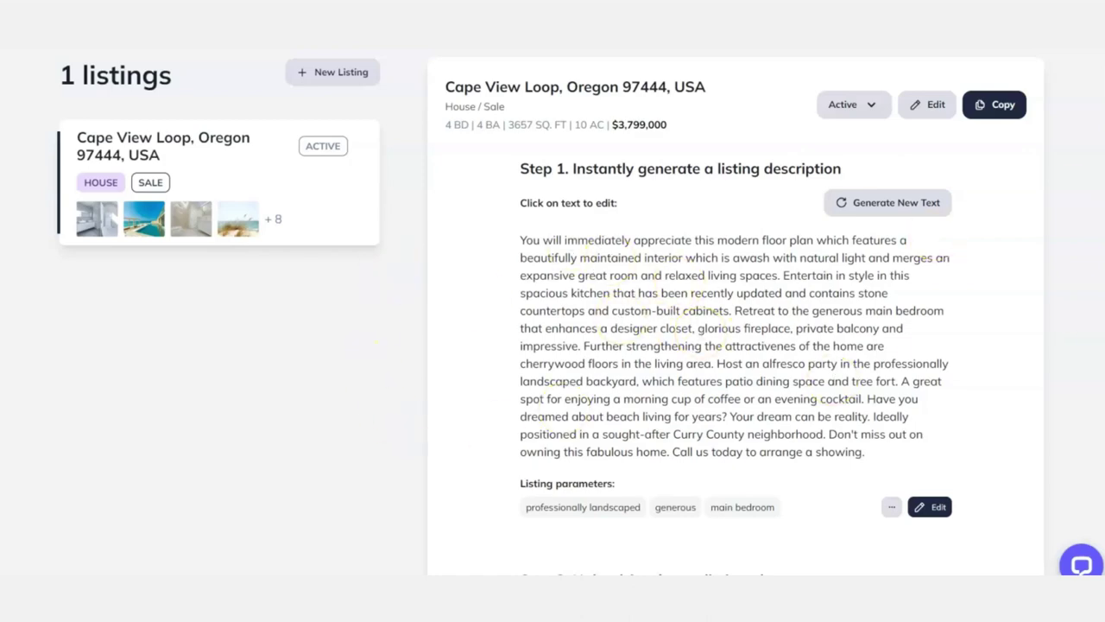
scroll(734, 345, down, 7)
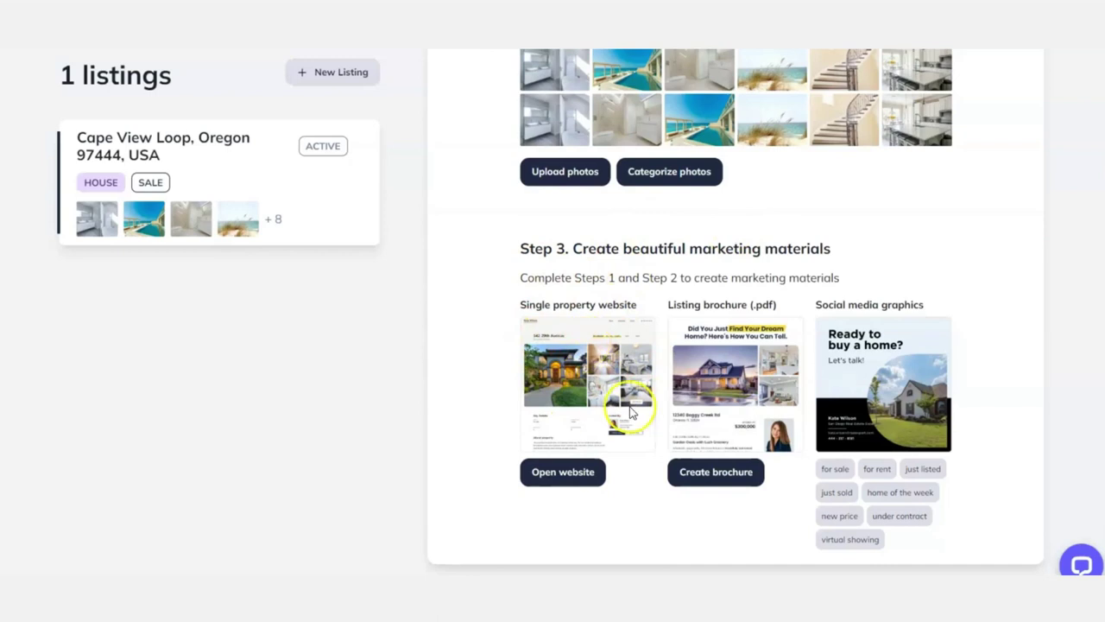
click(577, 473)
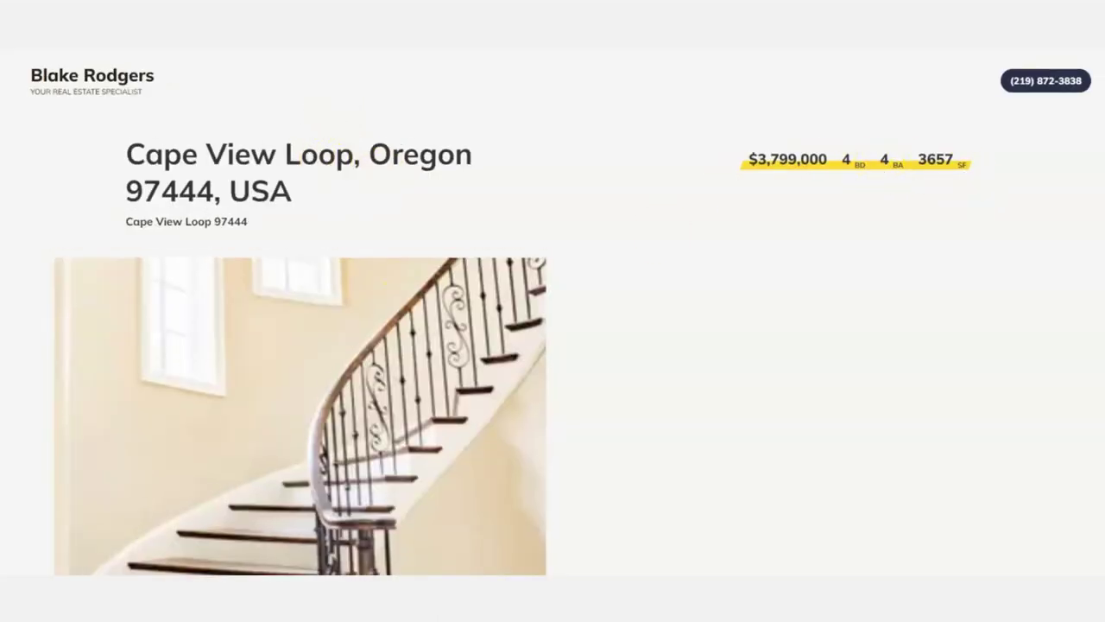
scroll(553, 346, down, 3)
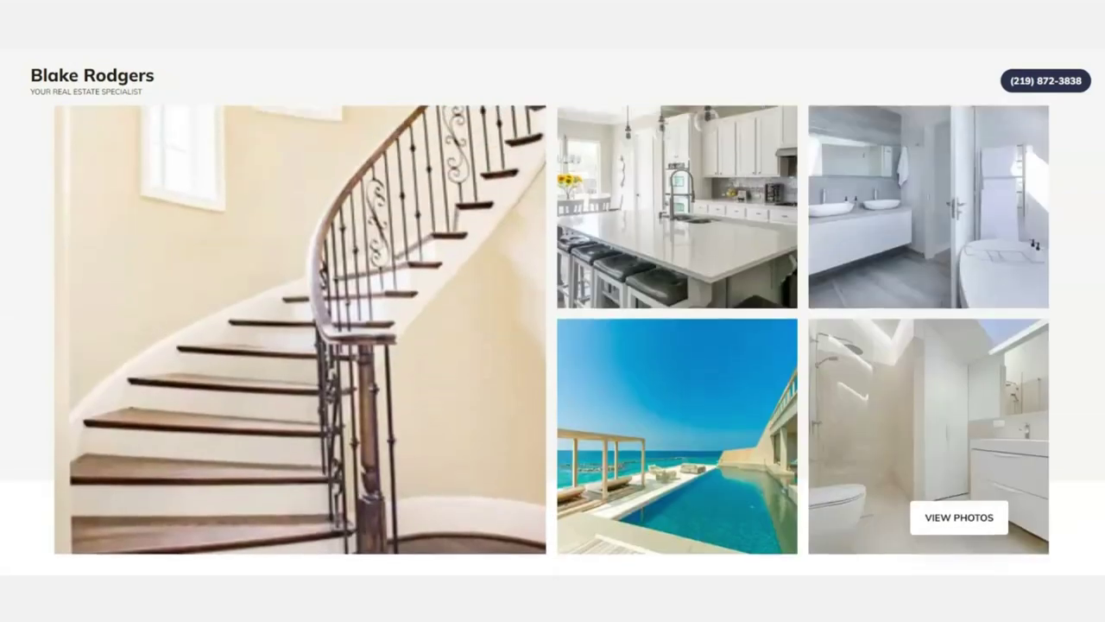
scroll(553, 340, down, 6)
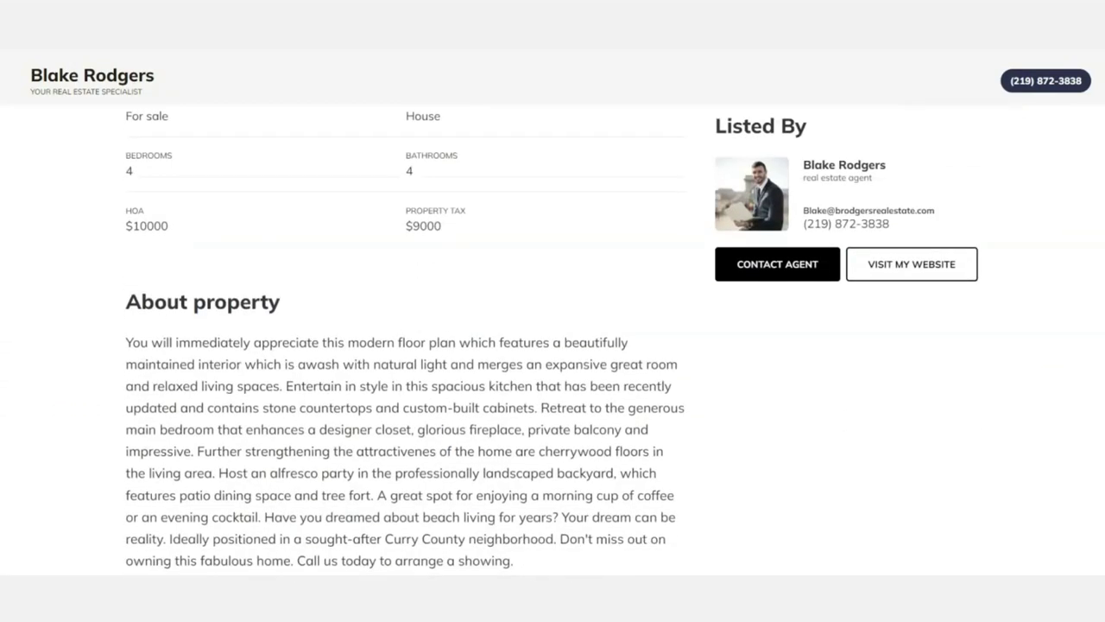
scroll(406, 340, down, 4)
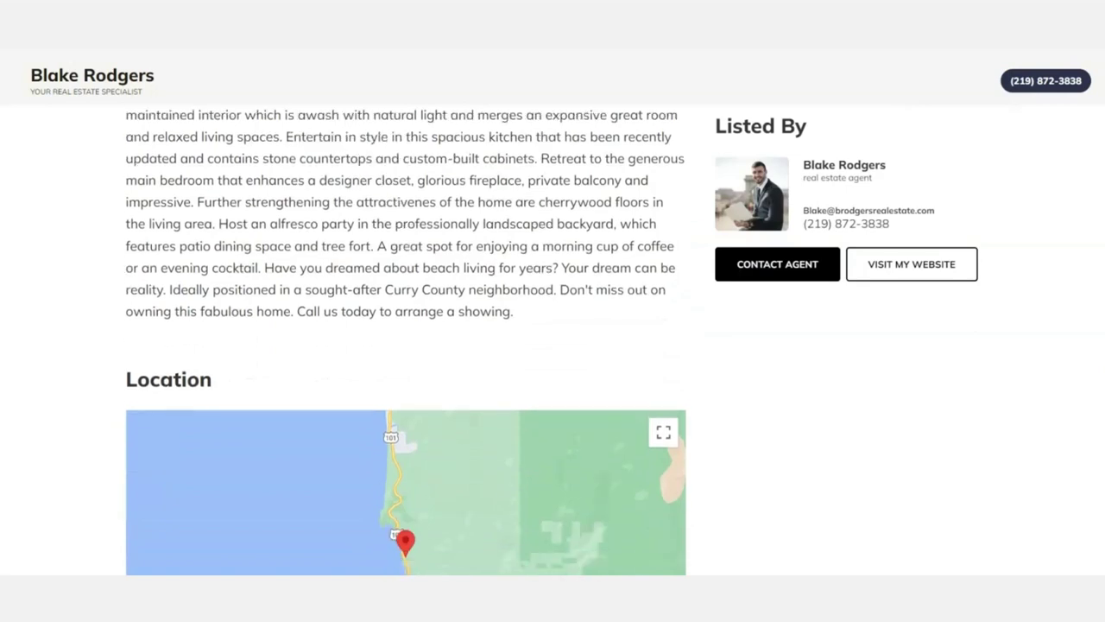
scroll(406, 340, down, 2)
scroll(406, 340, up, 4)
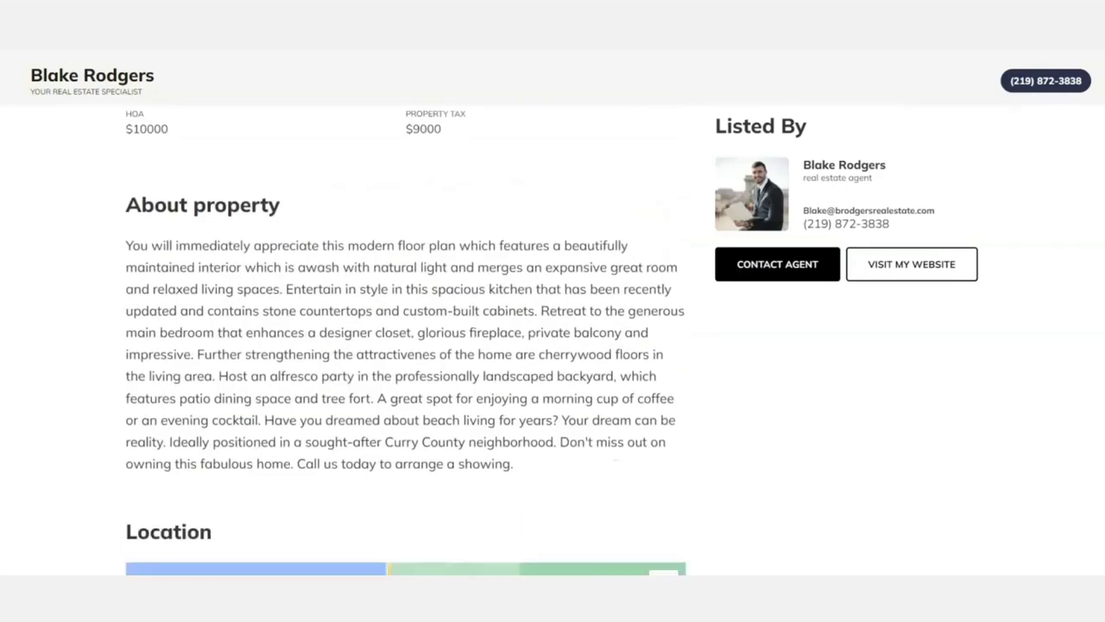
scroll(552, 345, up, 3)
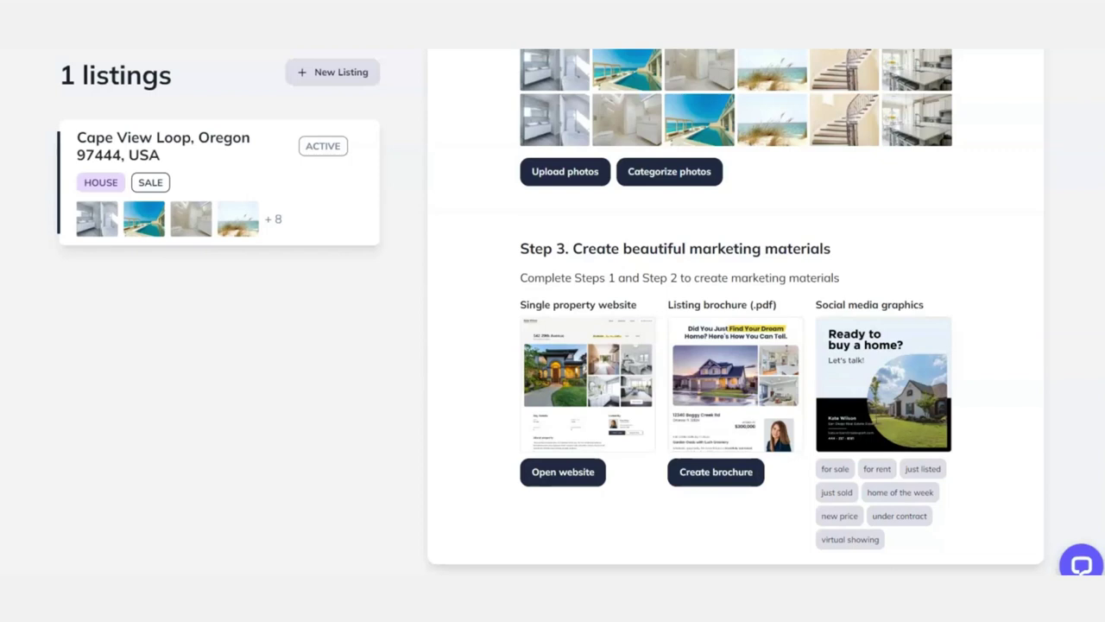
Start a new listing at the suggested Cape View Loop address, pasted from the existing title.
scroll(734, 311, up, 10)
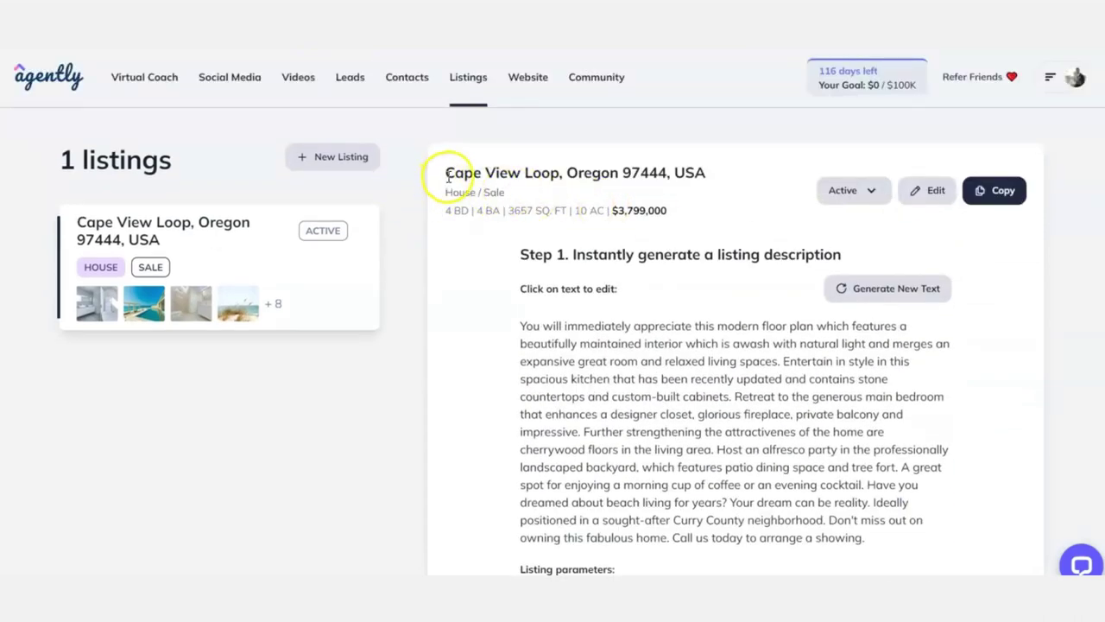
drag(444, 173, 560, 177)
key(ctrl+c)
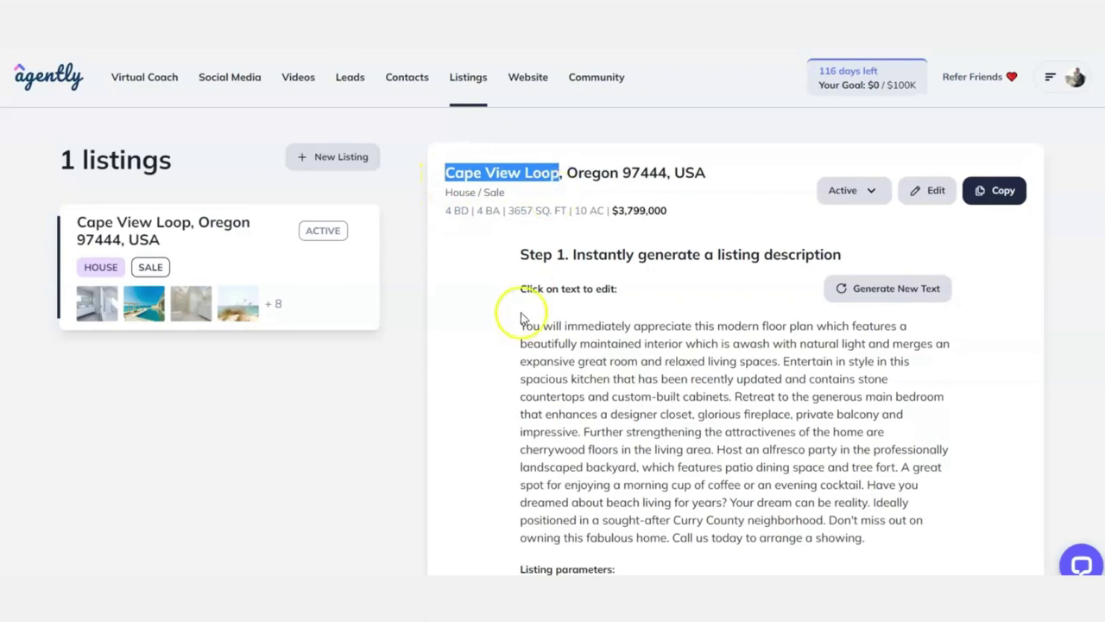
click(495, 259)
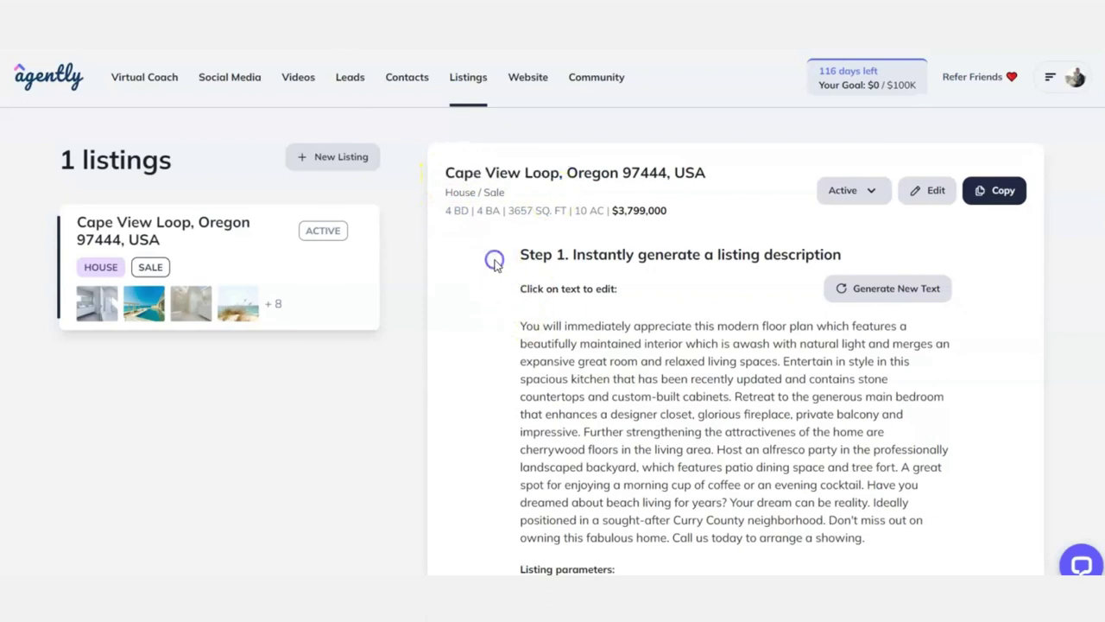
click(335, 163)
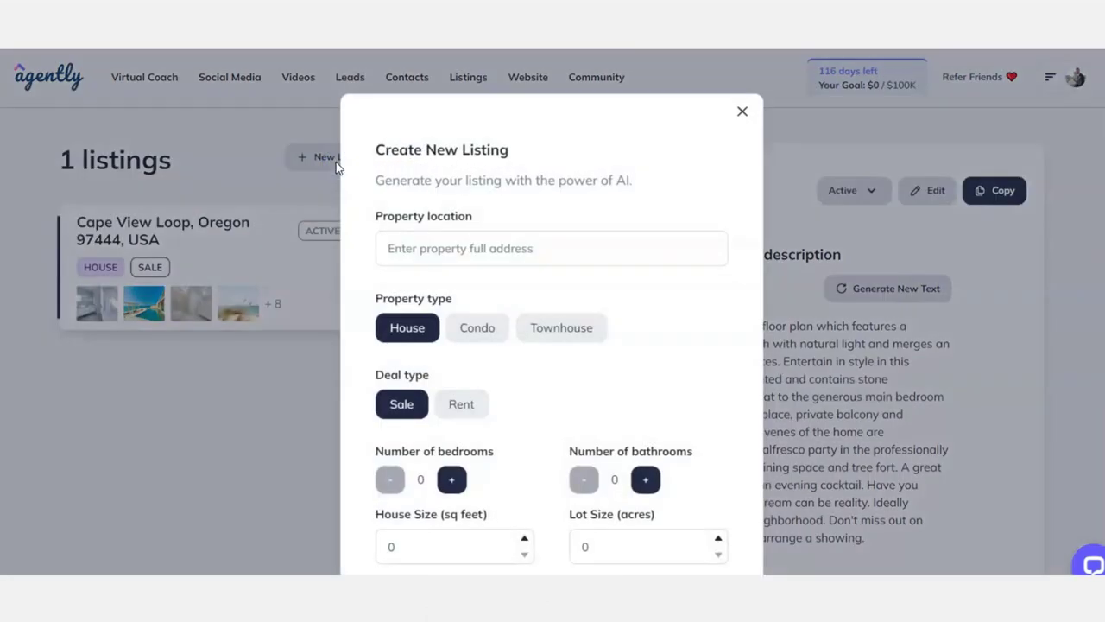
click(439, 248)
key(ctrl+v)
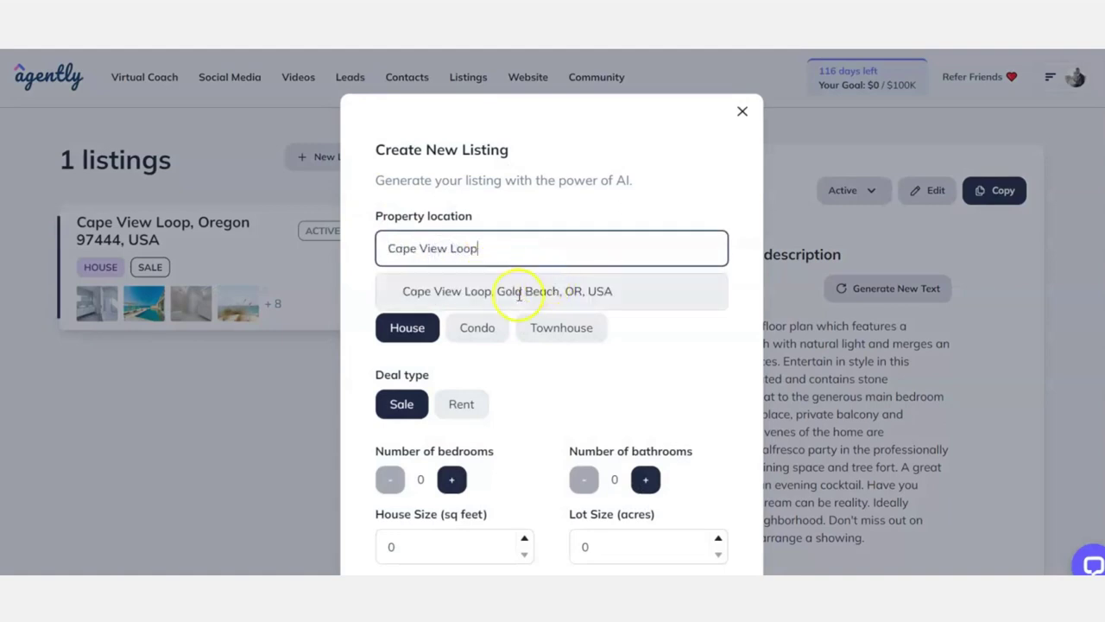
click(516, 291)
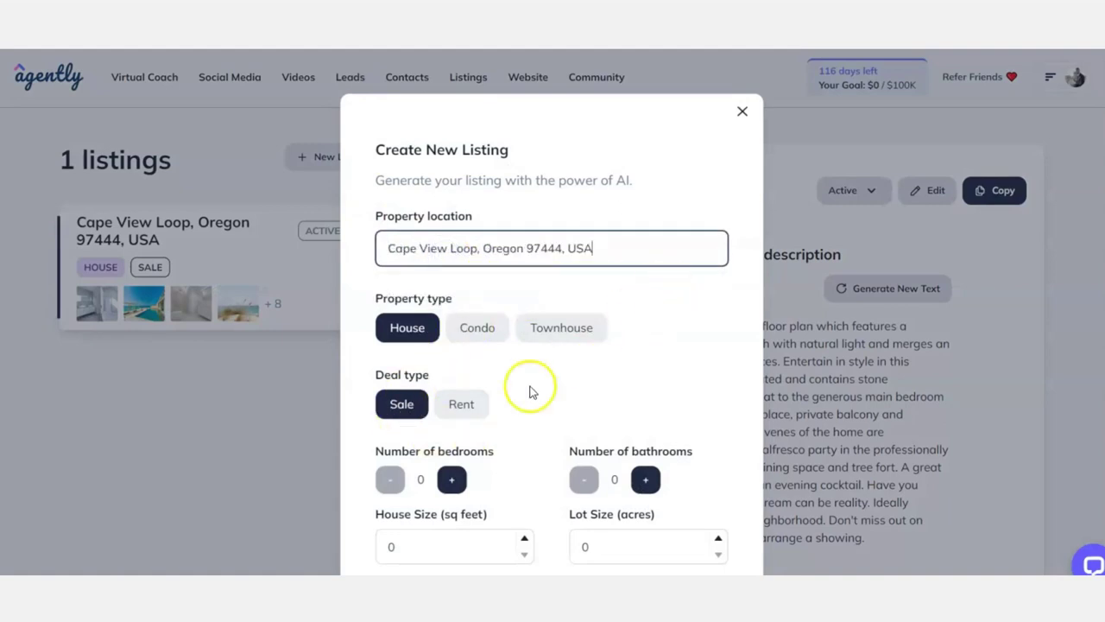
Set the new listing to 4 bedrooms and 4 bathrooms.
click(451, 479)
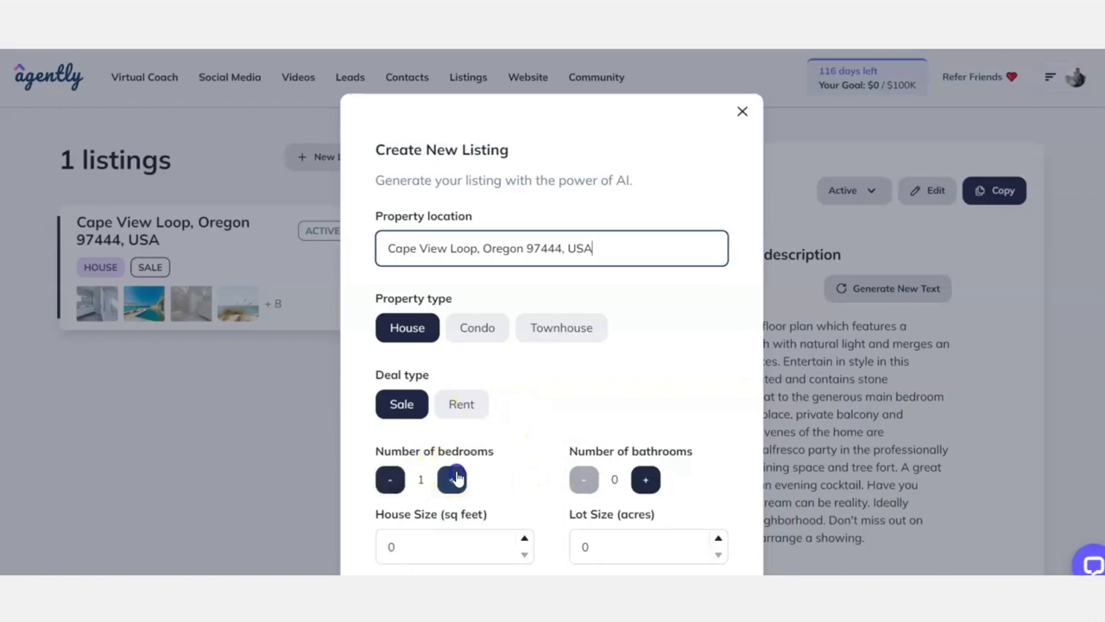
click(452, 480)
click(644, 480)
click(644, 479)
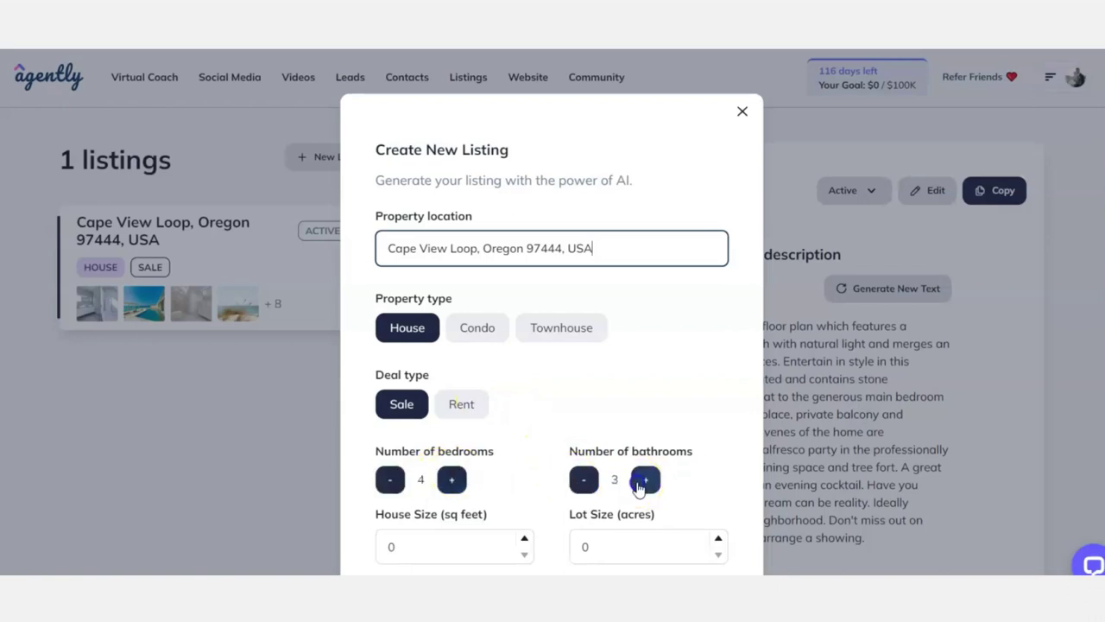
click(644, 479)
click(644, 479)
scroll(552, 345, down, 3)
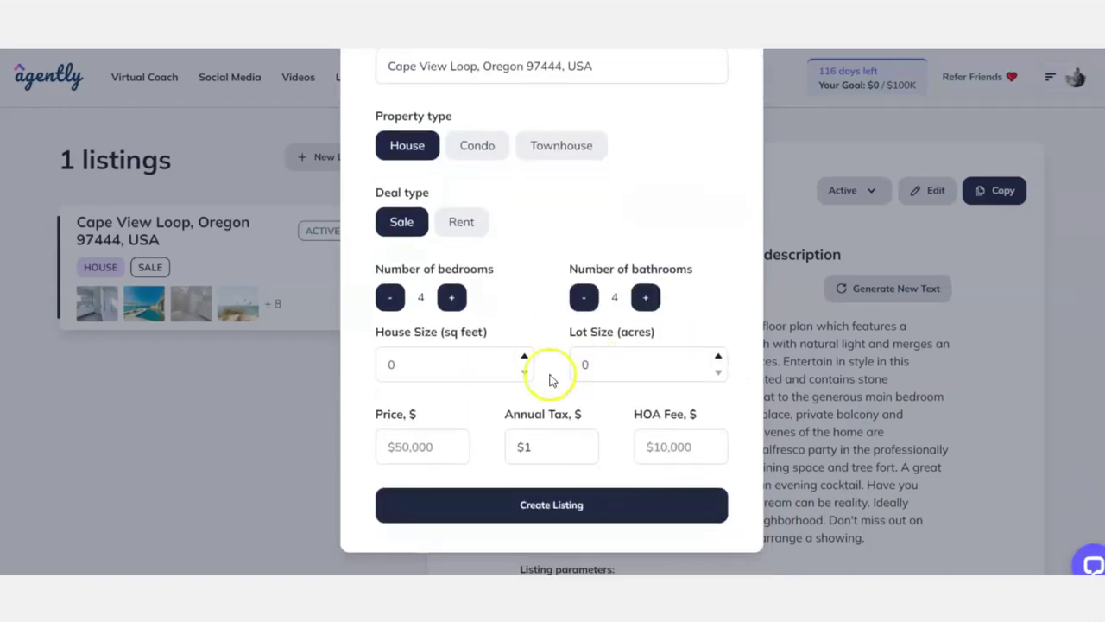
Enter 4000 sq ft, 10 acre lot, $1,500,000 price, tax 10 and HOA 1000, and create the listing.
click(468, 364)
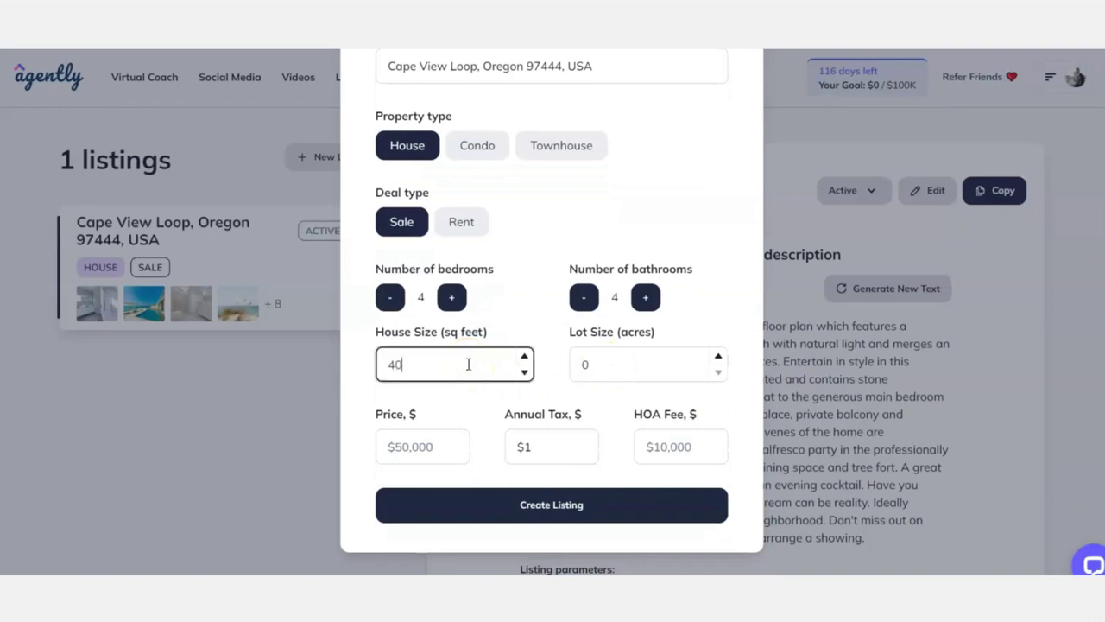
click(625, 364)
text(10)
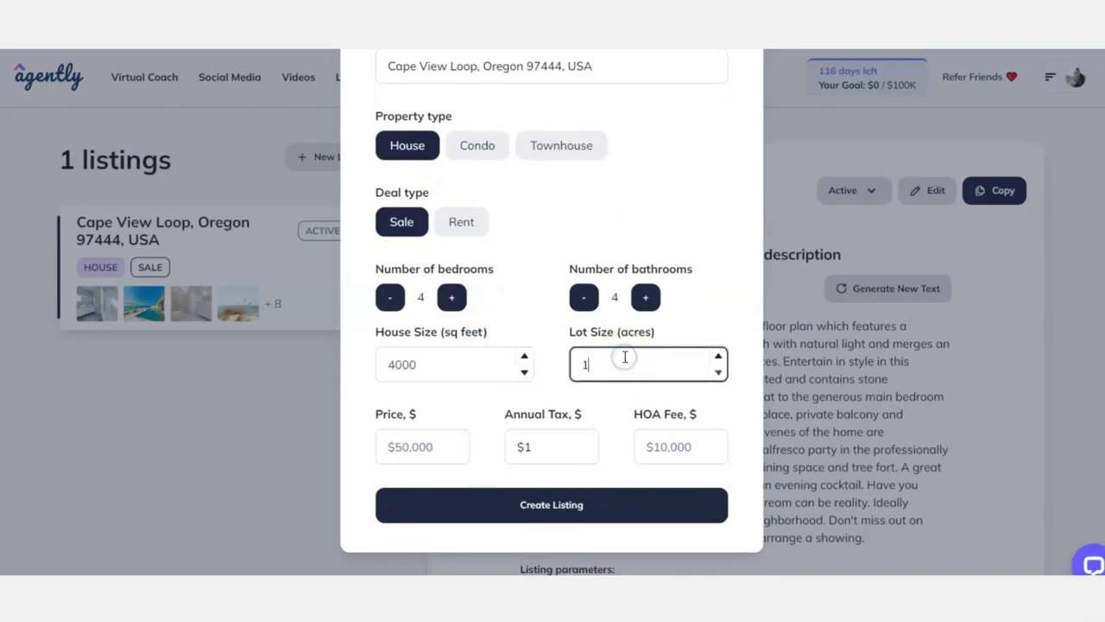
click(436, 447)
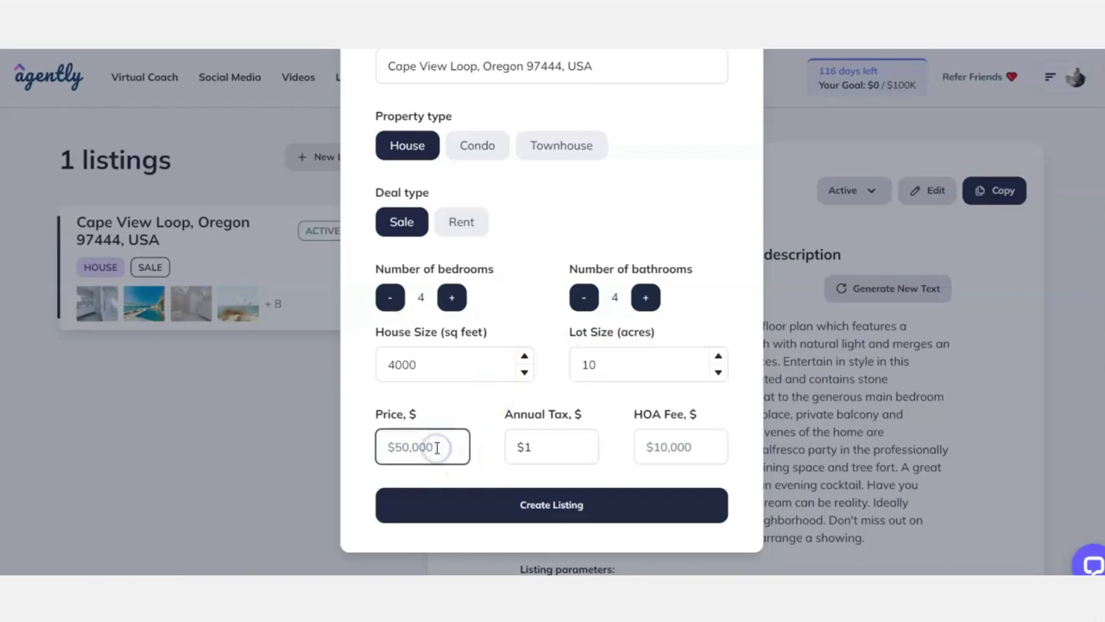
text(1,500,000)
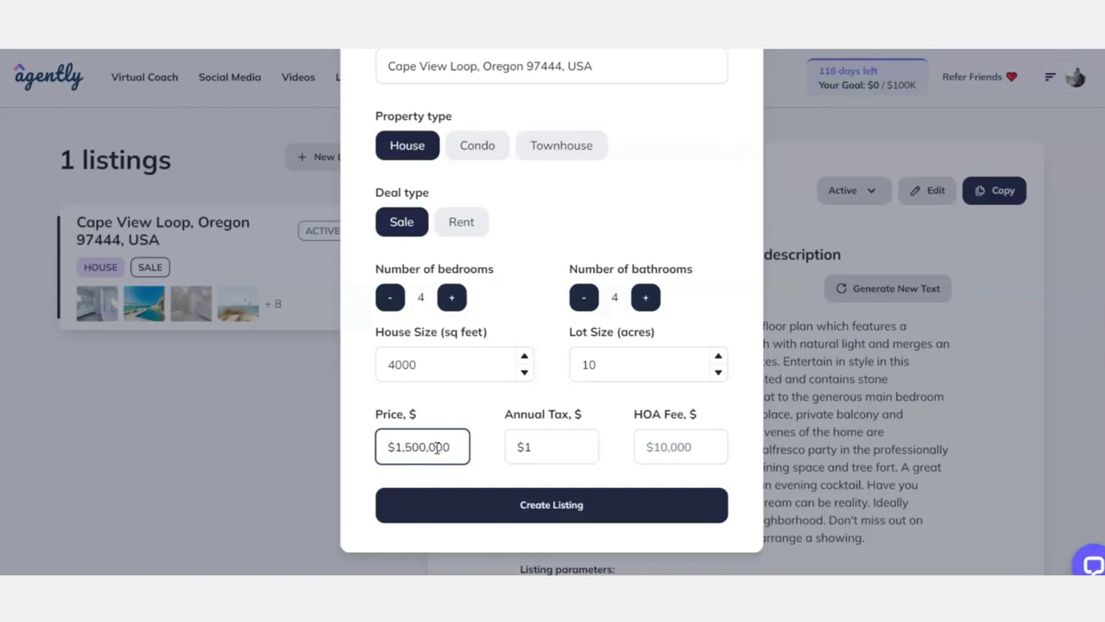
click(555, 446)
text(10)
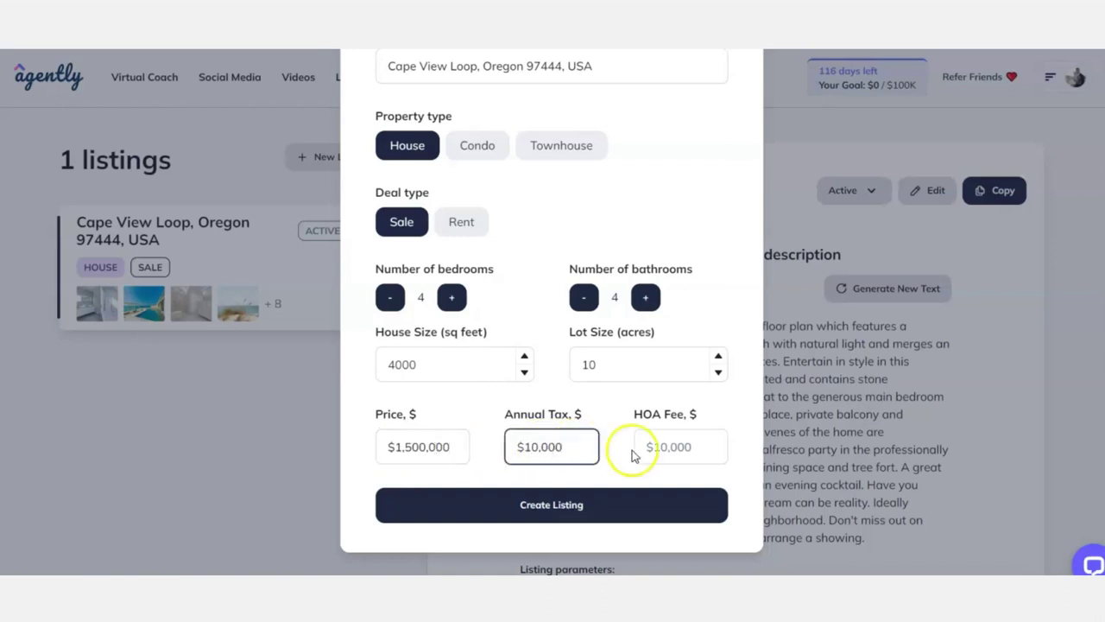
click(666, 447)
text(1000)
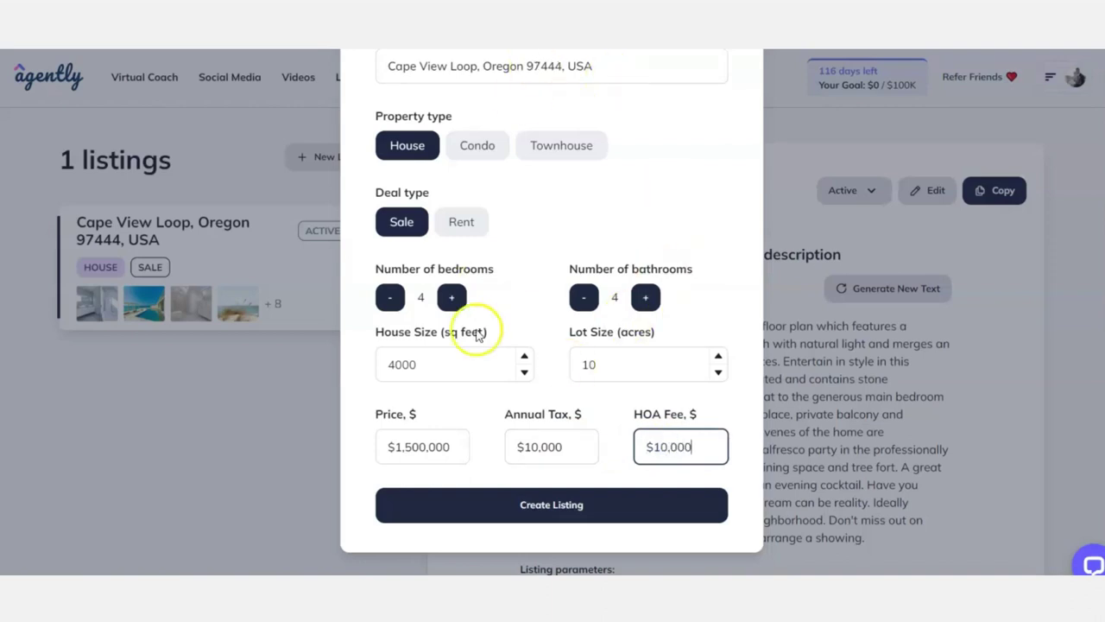
click(563, 511)
click(474, 269)
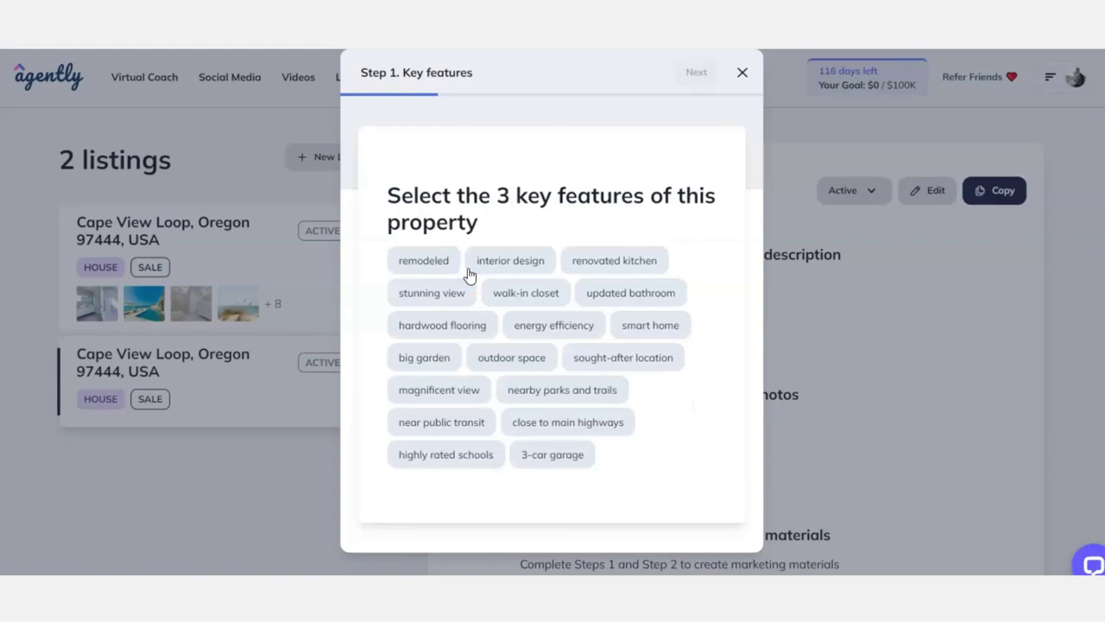
Choose walk-in closet, energy efficiency and renovated kitchen as the key features.
click(531, 297)
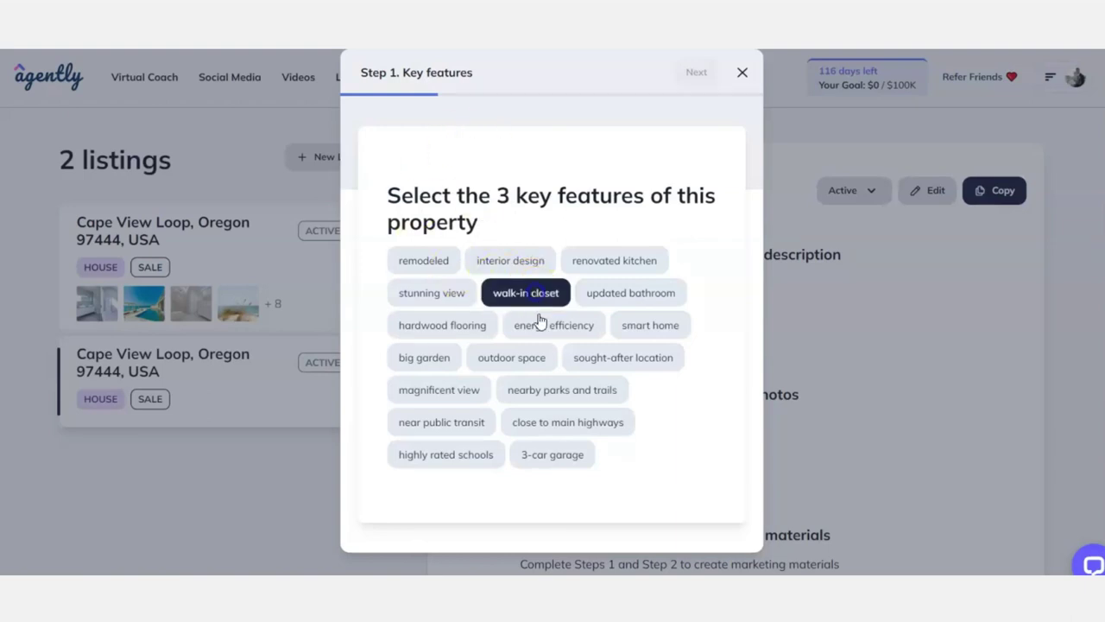
click(553, 335)
click(444, 392)
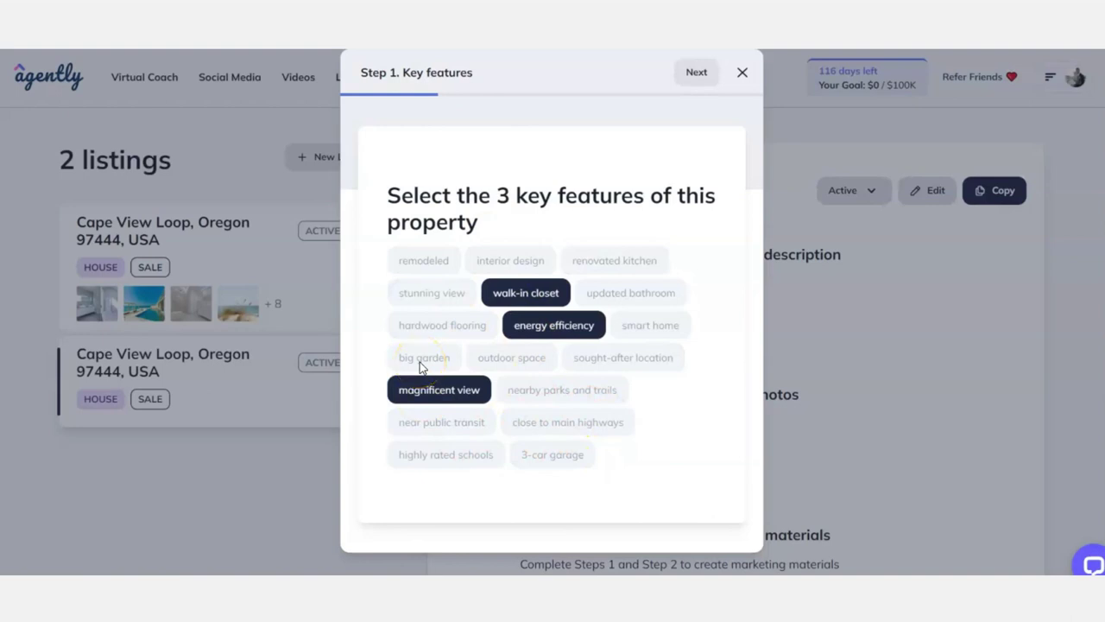
click(444, 393)
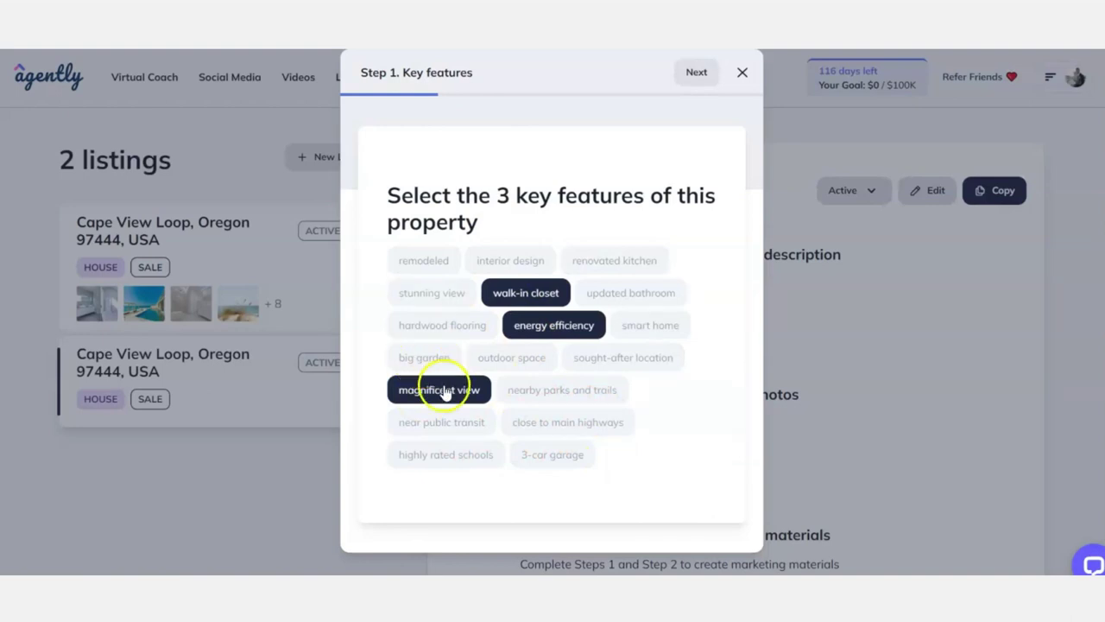
click(510, 260)
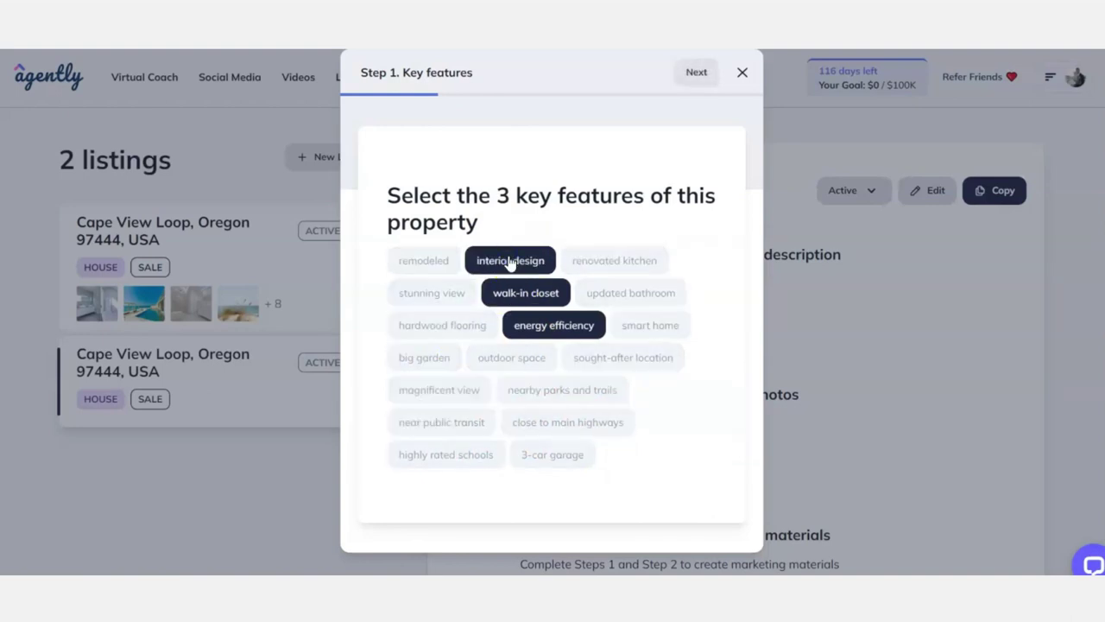
click(510, 260)
click(608, 260)
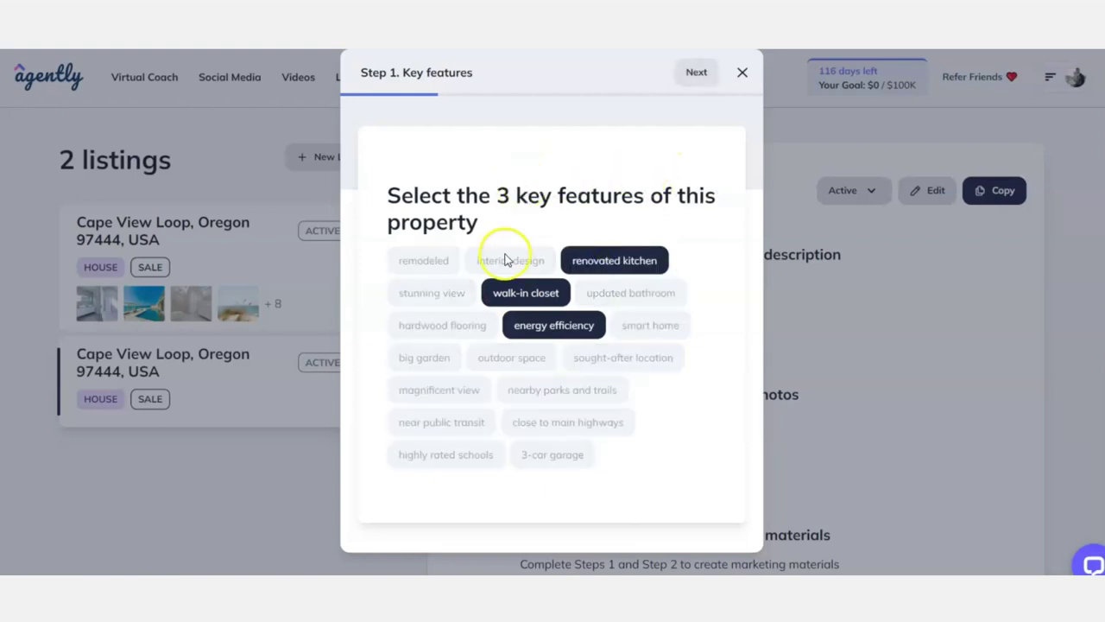
click(690, 74)
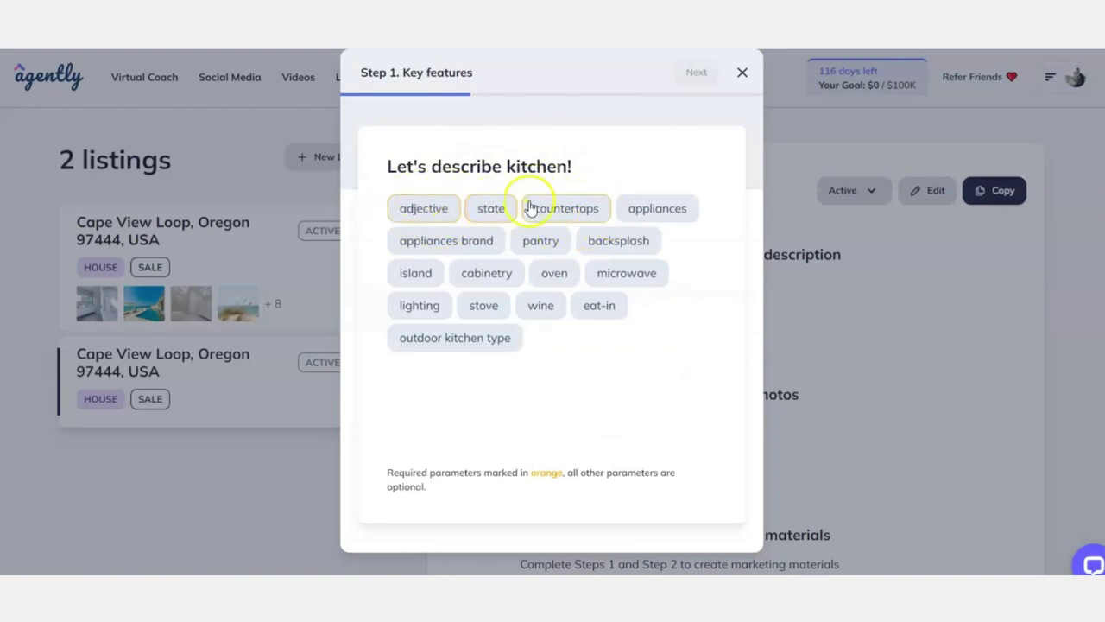
Describe the kitchen as spacious and newly upgraded with upgraded countertops.
click(425, 209)
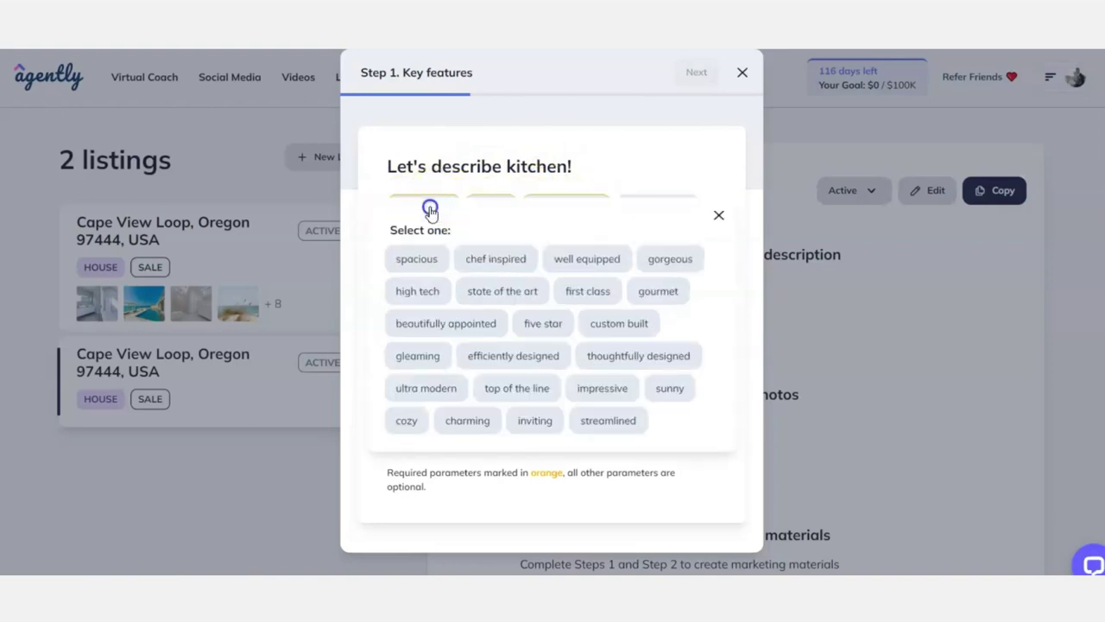
click(417, 260)
click(717, 215)
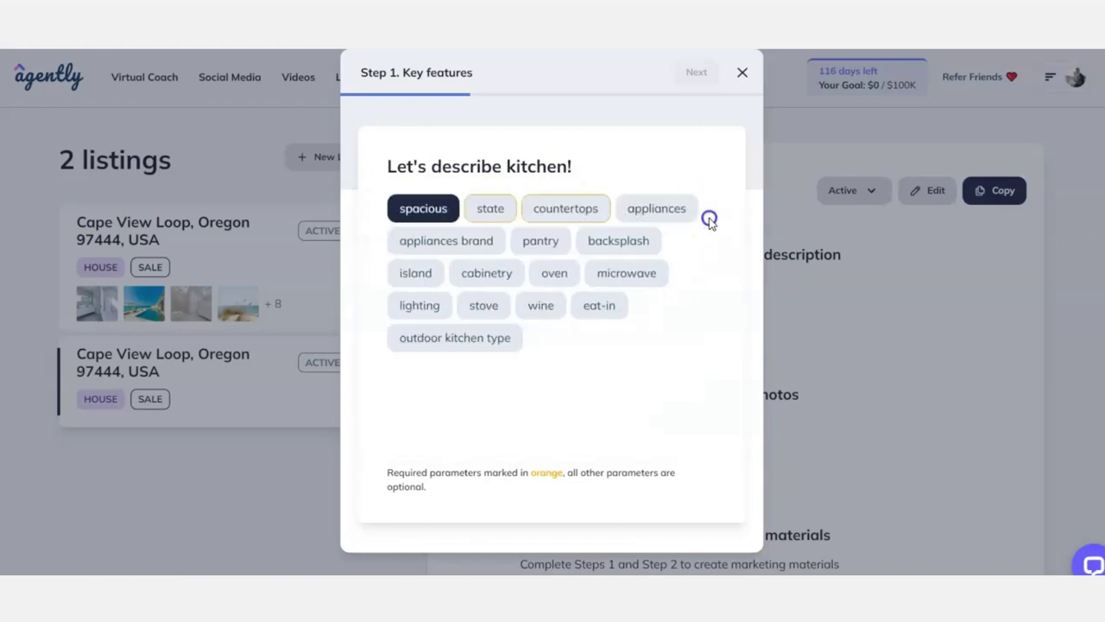
click(489, 208)
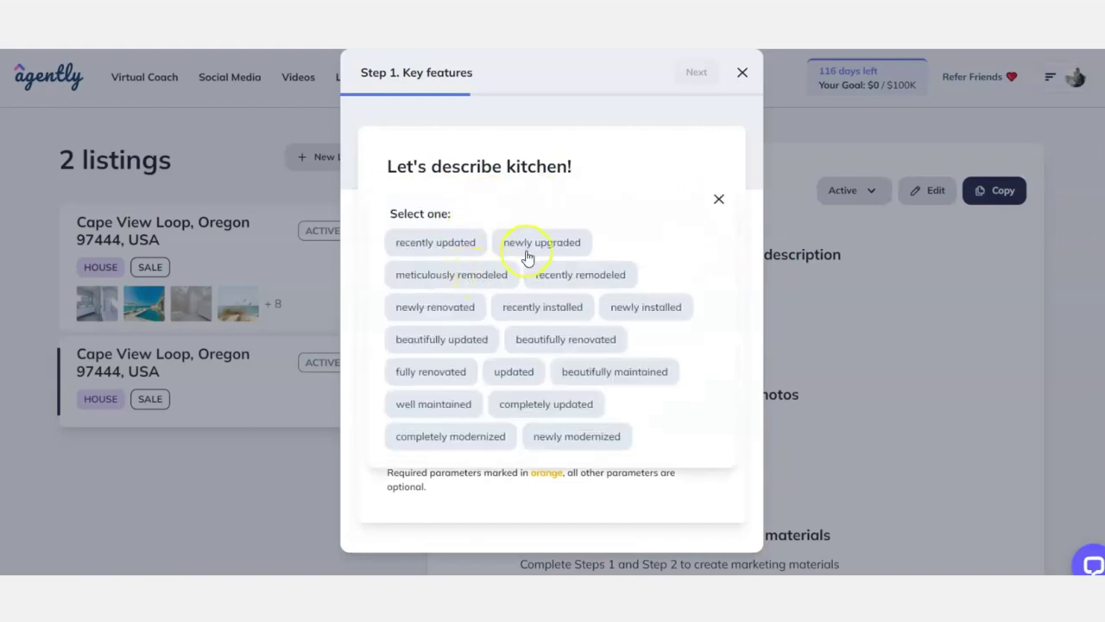
click(518, 248)
click(719, 200)
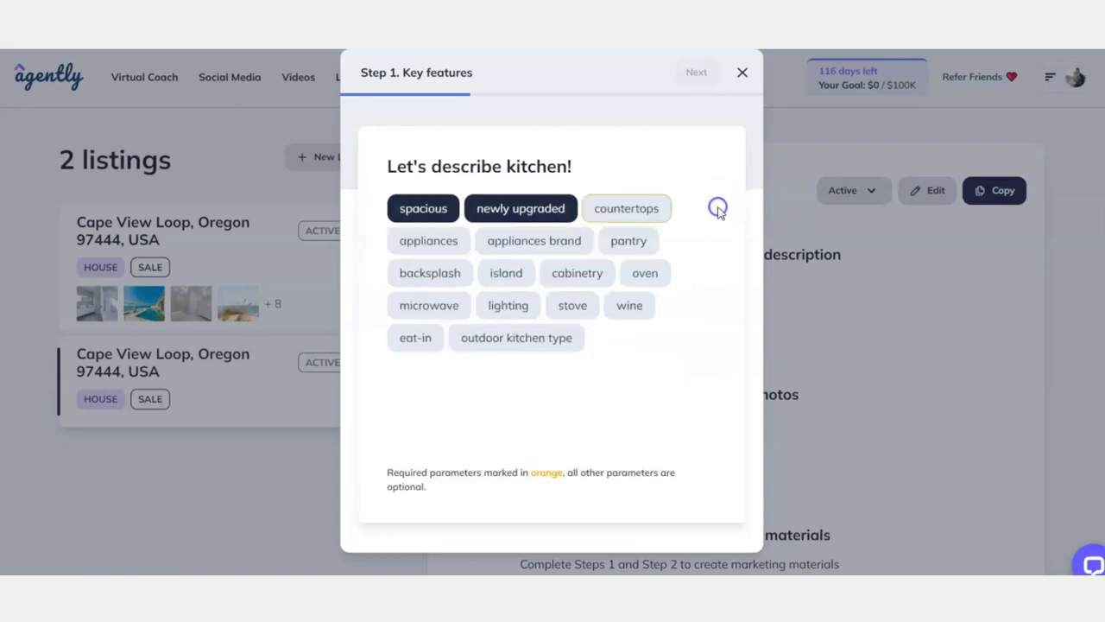
click(643, 214)
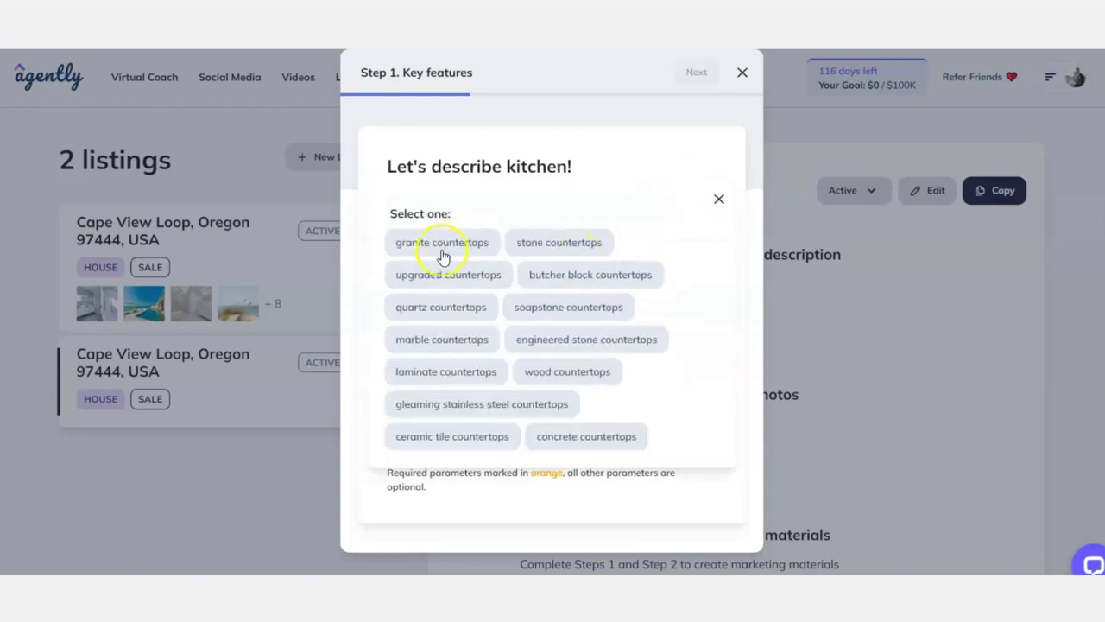
click(473, 283)
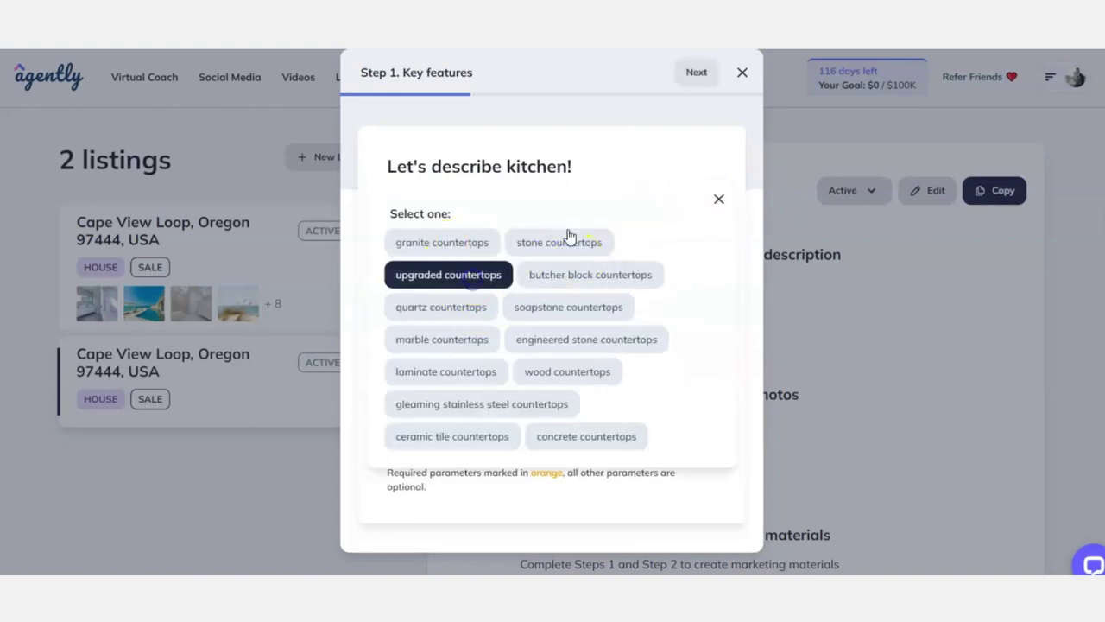
click(718, 198)
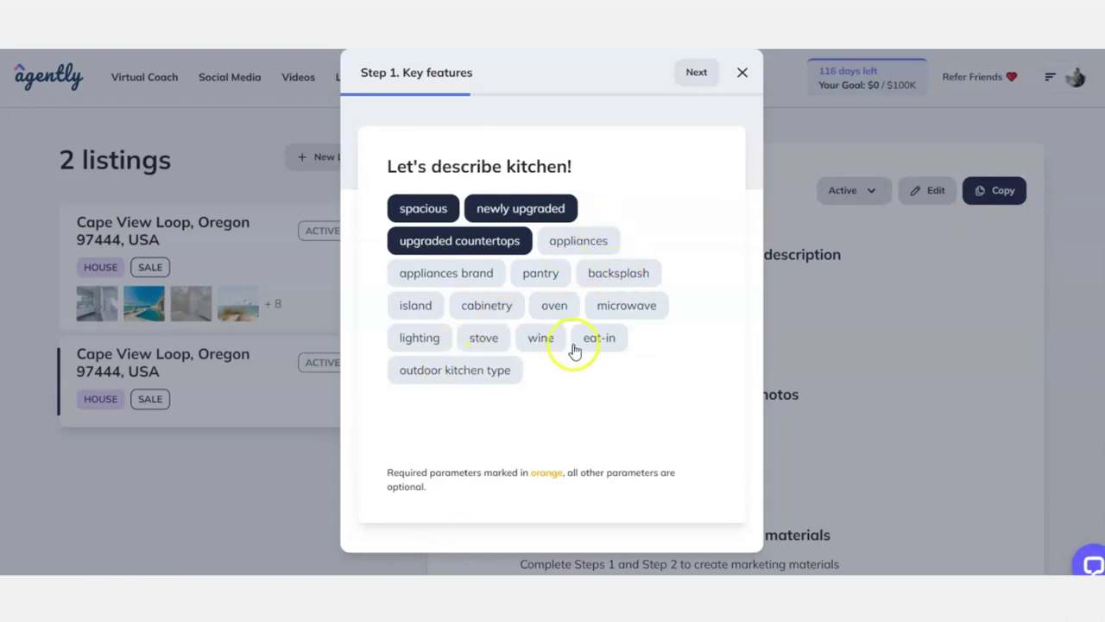
Add a range hood, wine cellar and track lights to the kitchen, then continue to bedrooms.
click(484, 339)
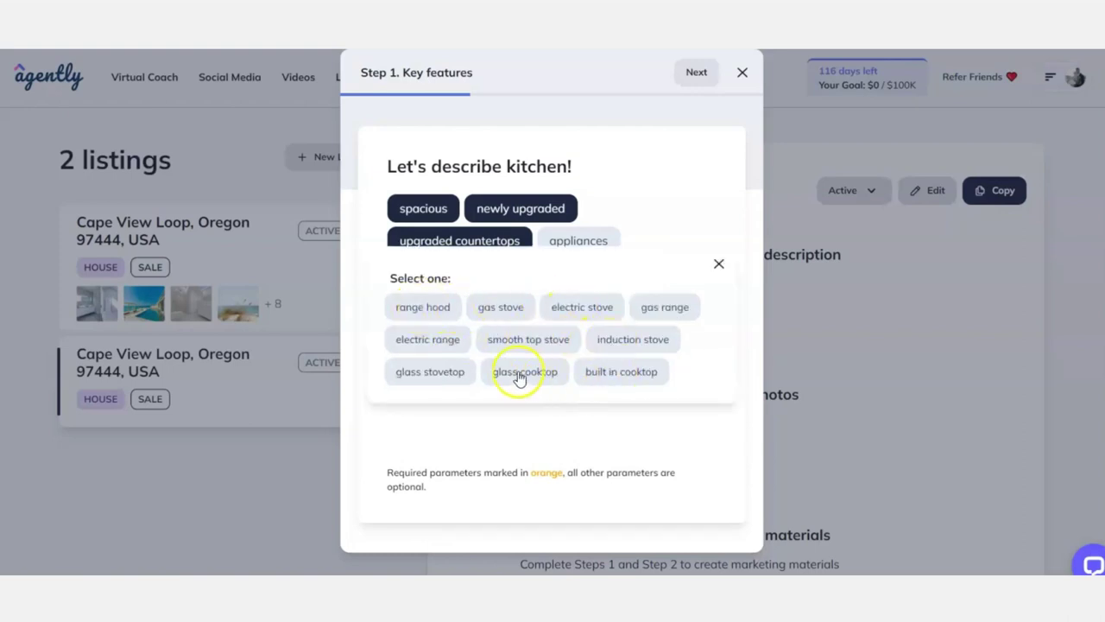
click(439, 316)
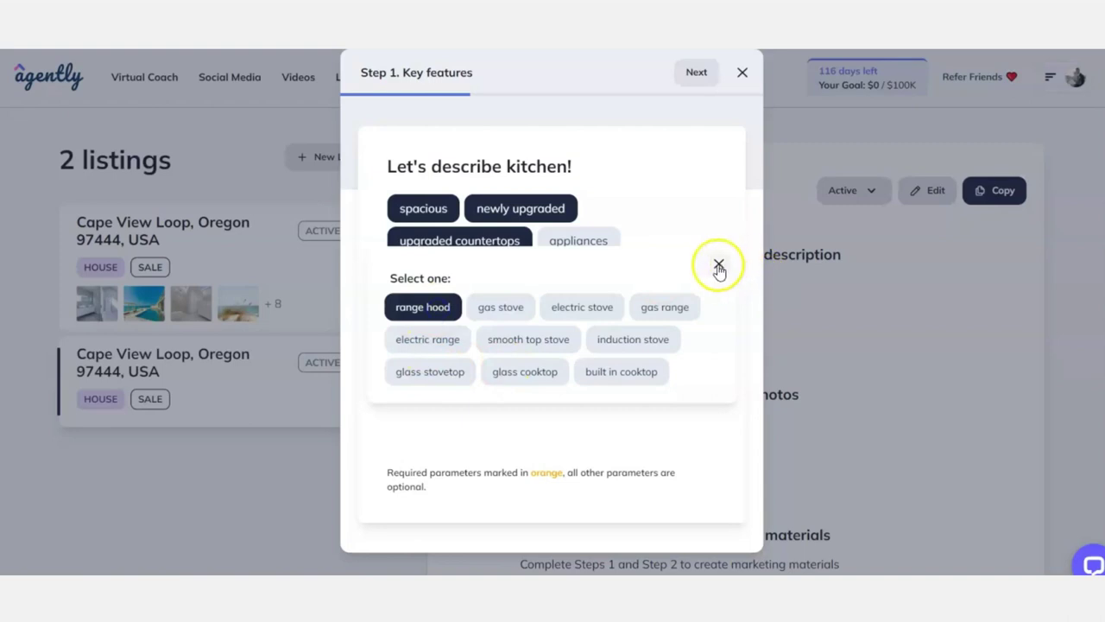
click(718, 264)
click(574, 338)
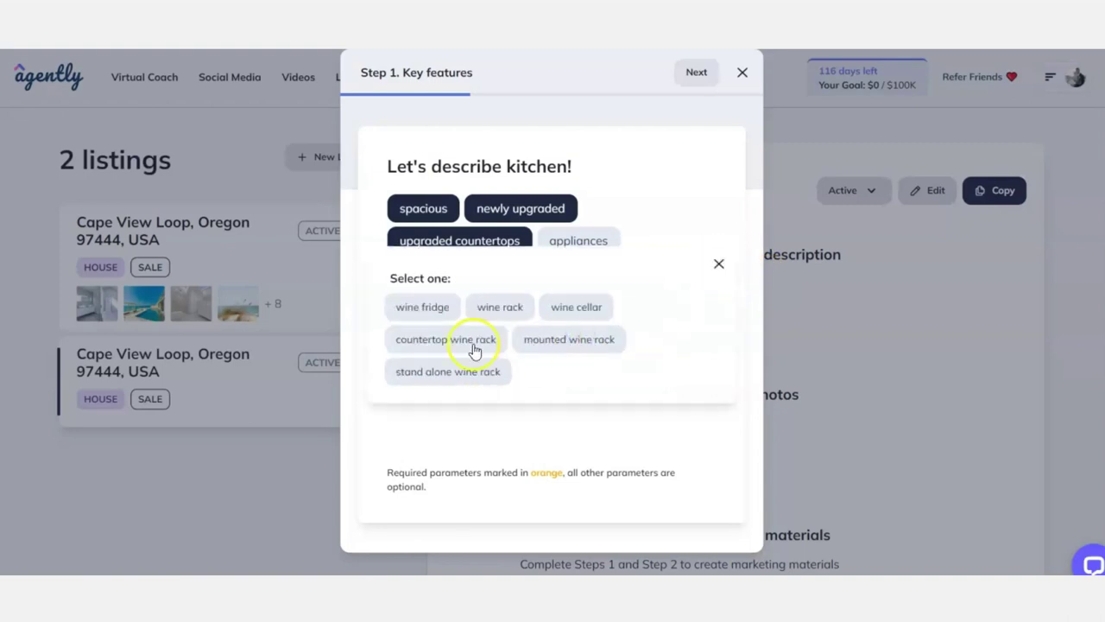
click(581, 314)
click(720, 263)
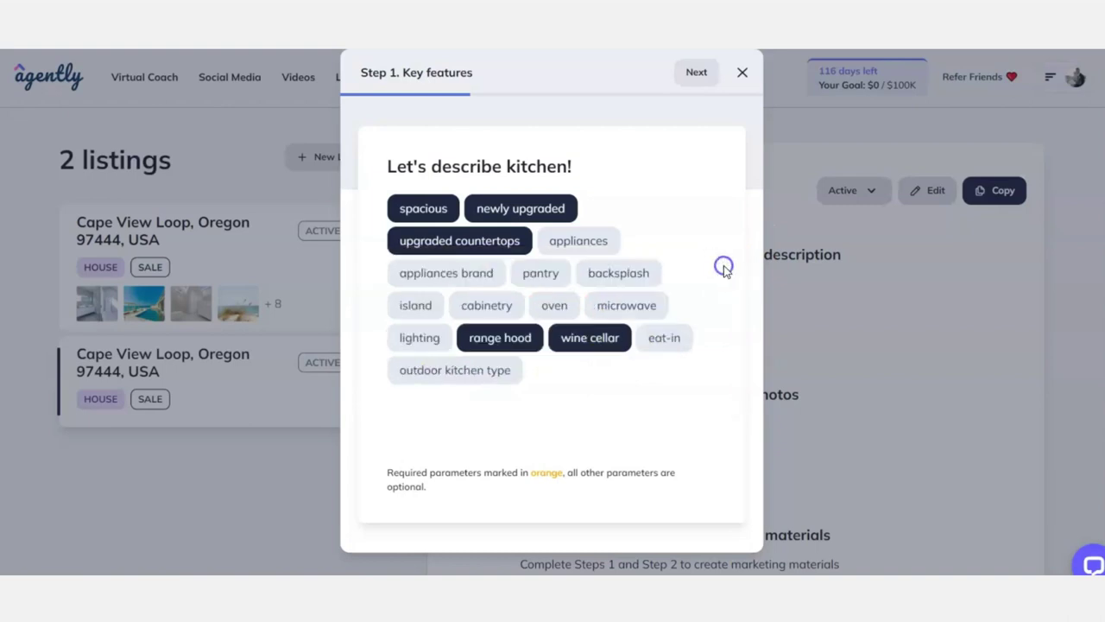
click(420, 341)
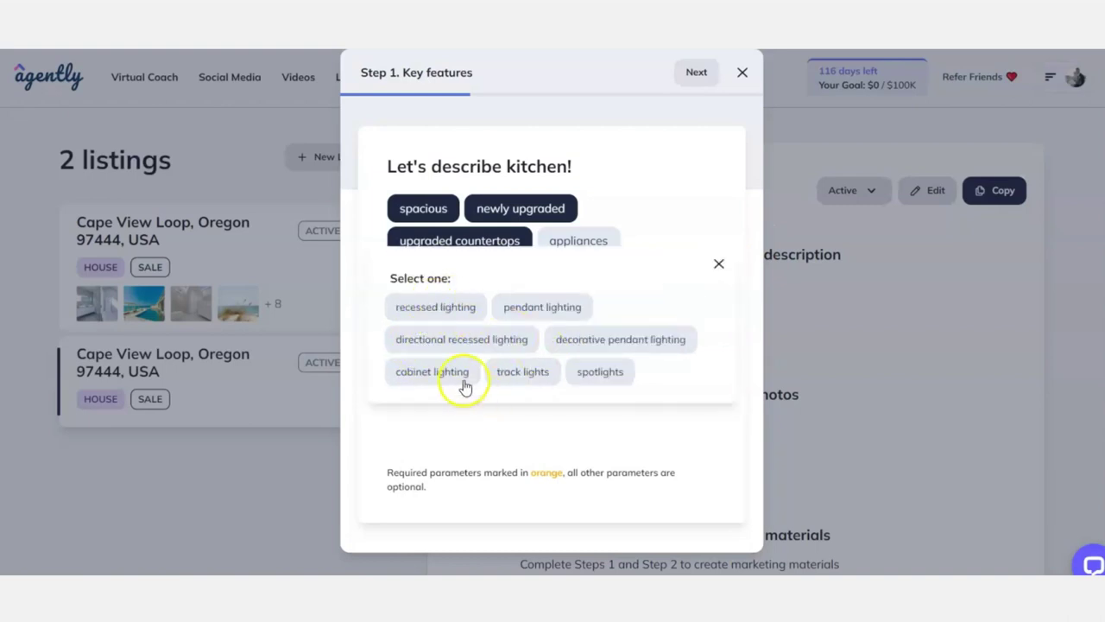
click(522, 373)
click(718, 266)
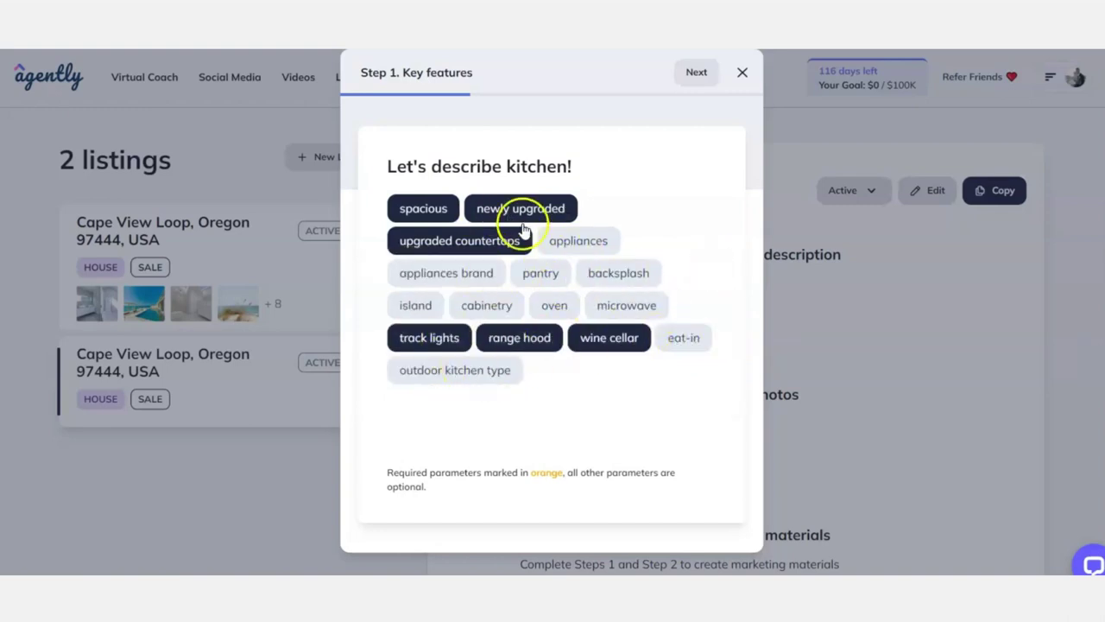
click(696, 72)
click(411, 210)
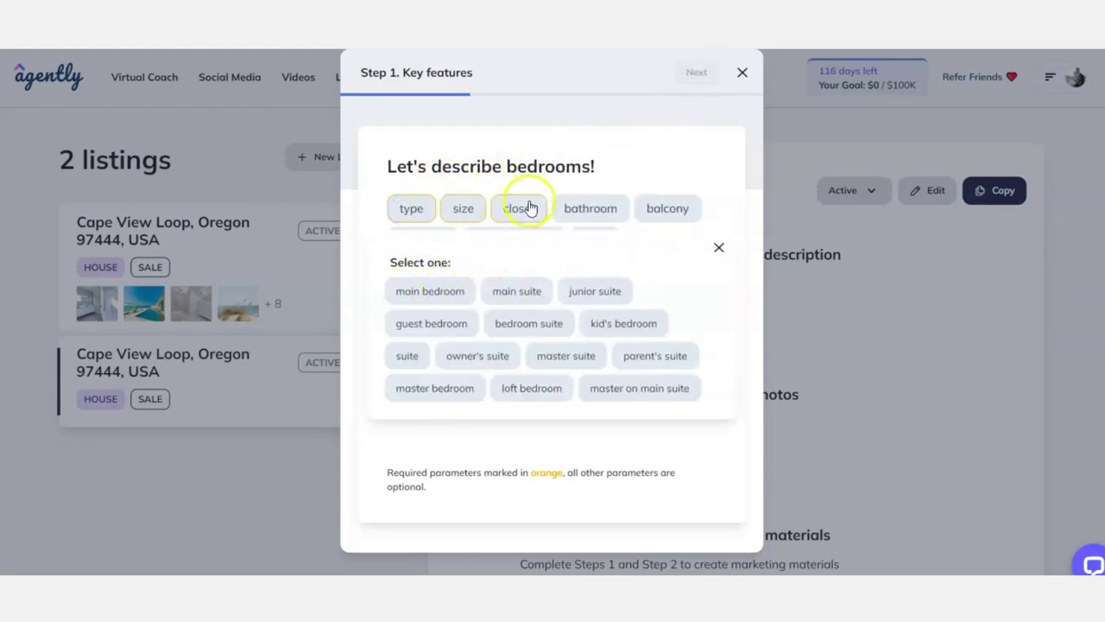
Describe an expansive main bedroom with a walk-in closet.
click(427, 298)
click(516, 213)
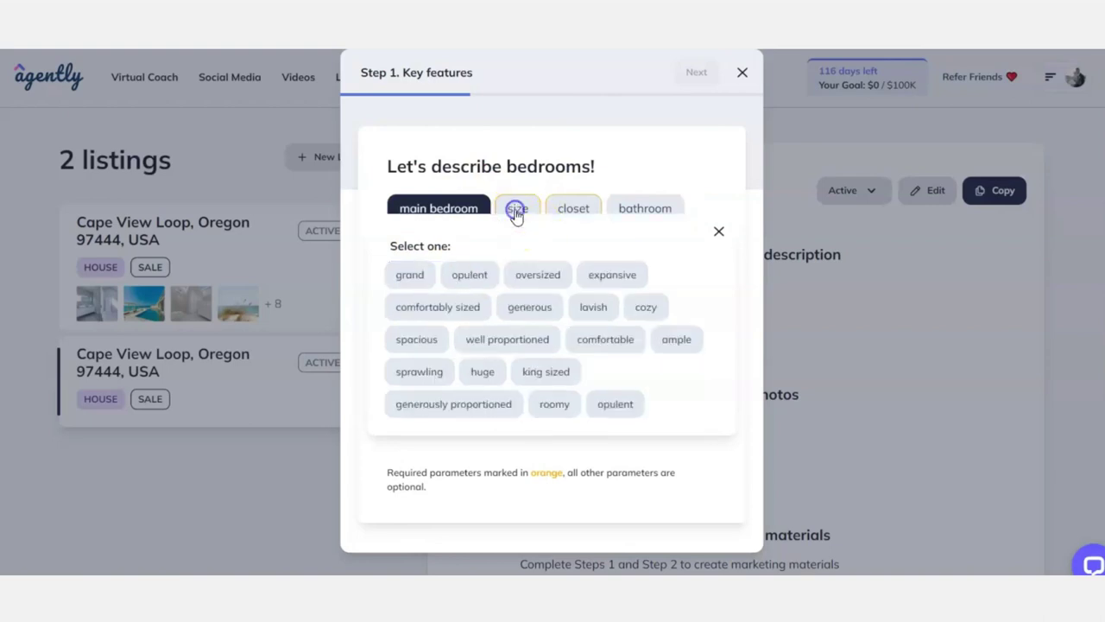
click(604, 274)
click(605, 212)
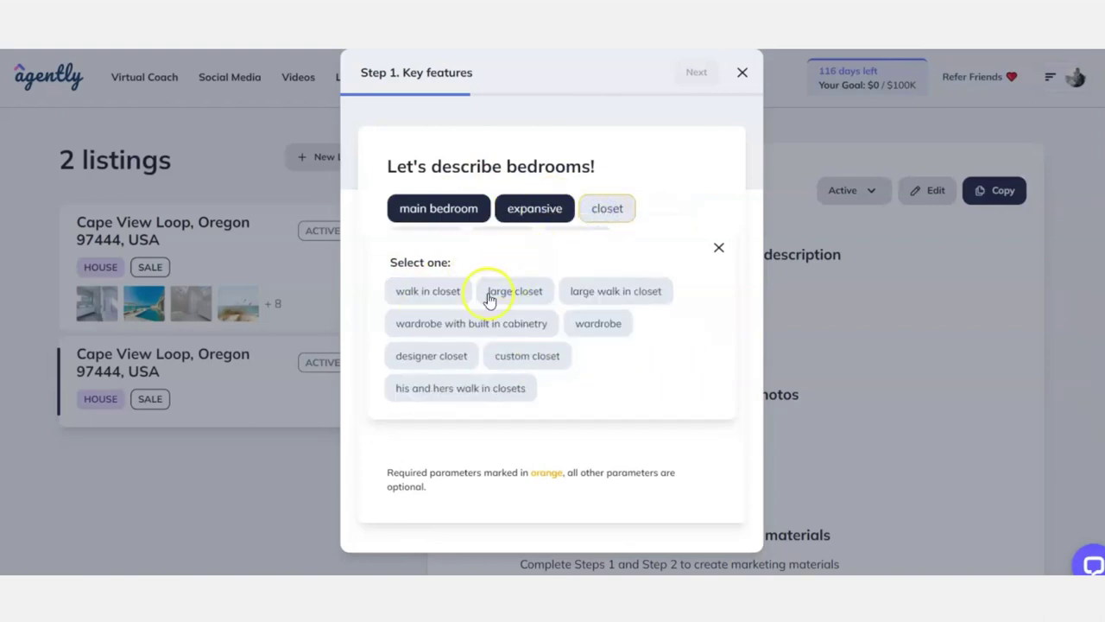
click(447, 298)
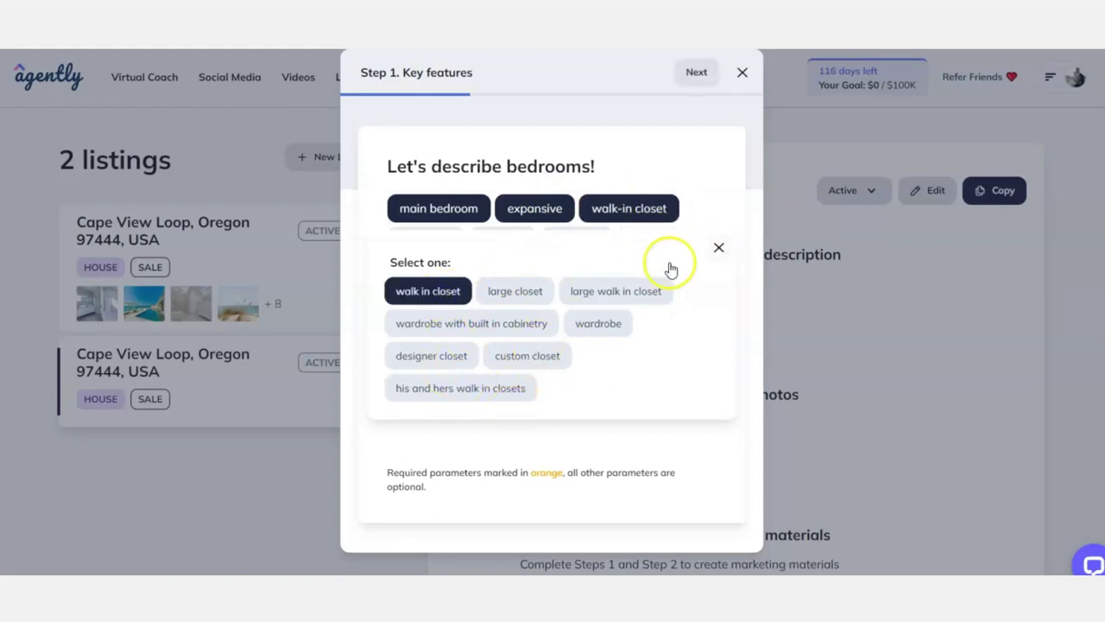
click(722, 250)
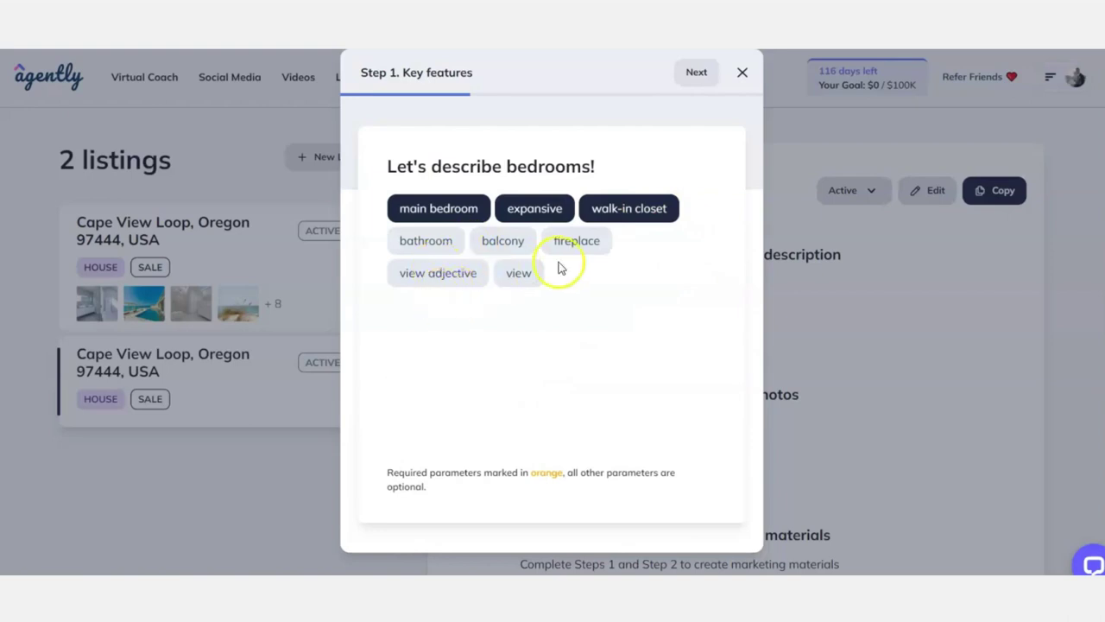
Give the bedroom a luxury ensuite bathroom and a wood-burning fireplace.
click(438, 247)
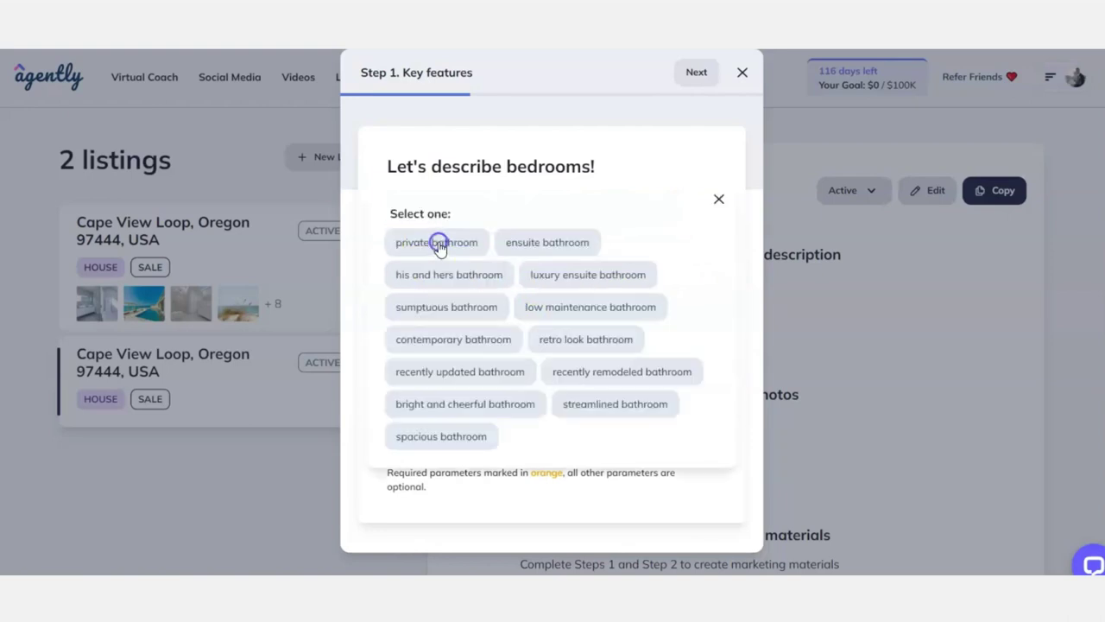
click(463, 289)
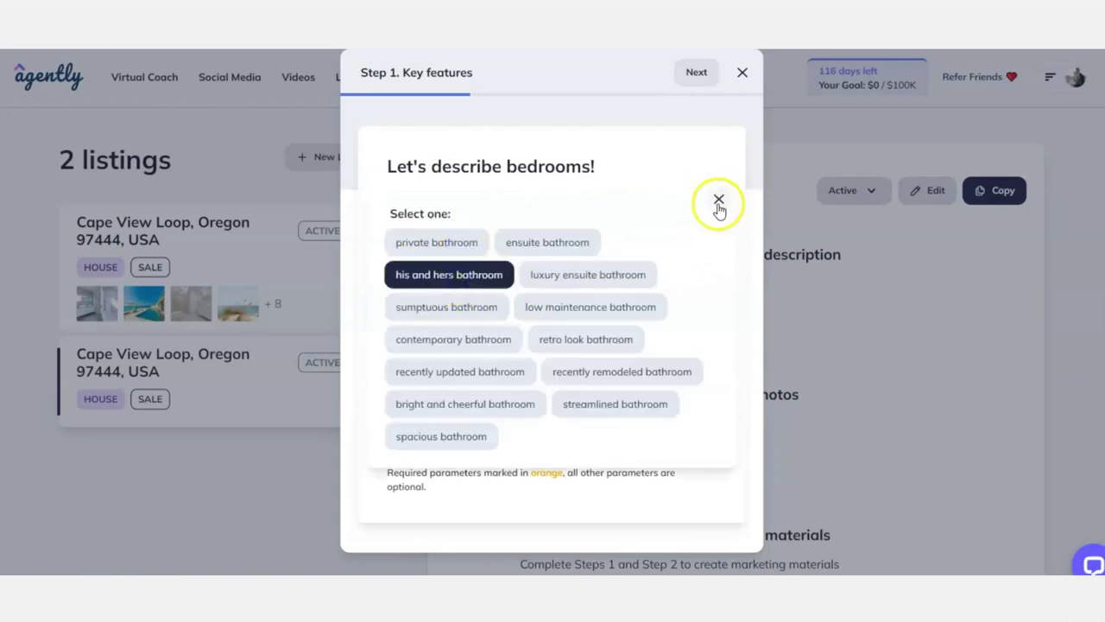
click(598, 278)
click(718, 200)
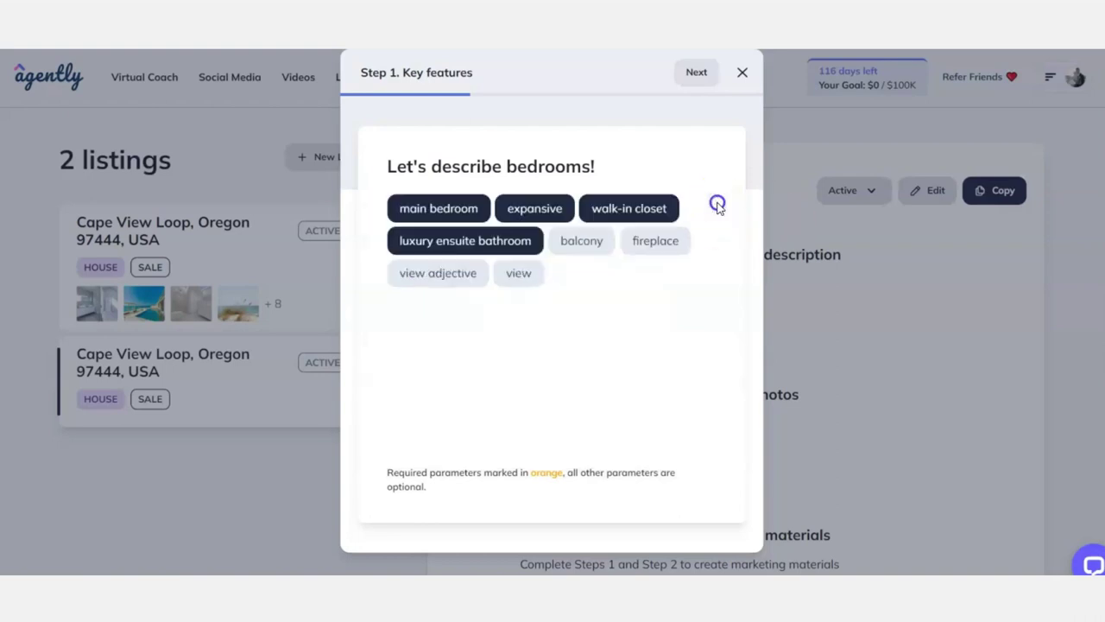
click(647, 242)
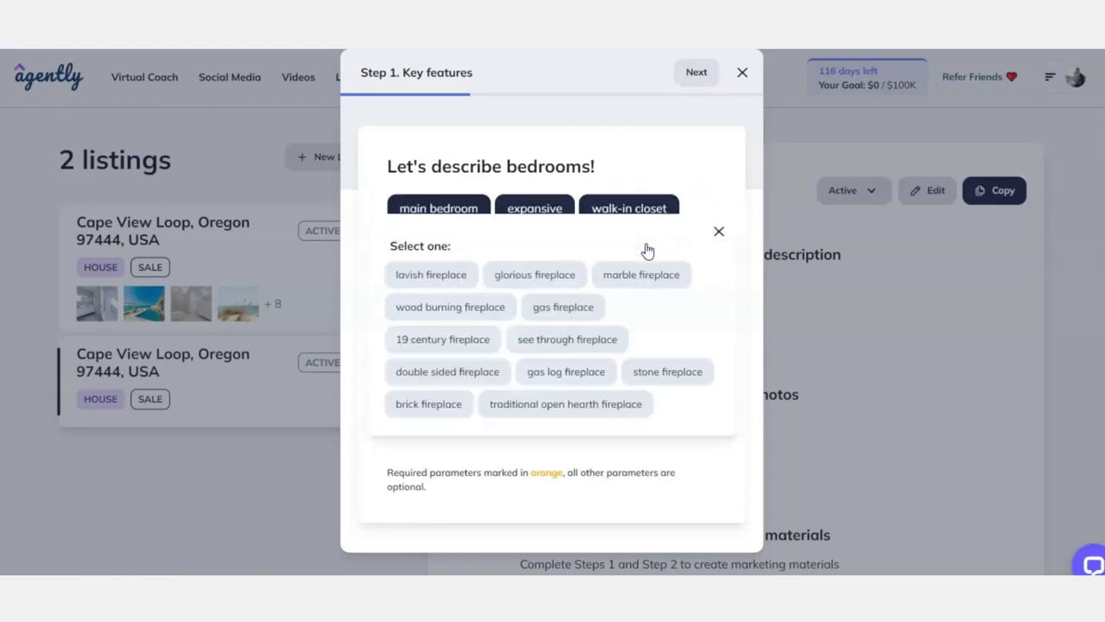
click(479, 309)
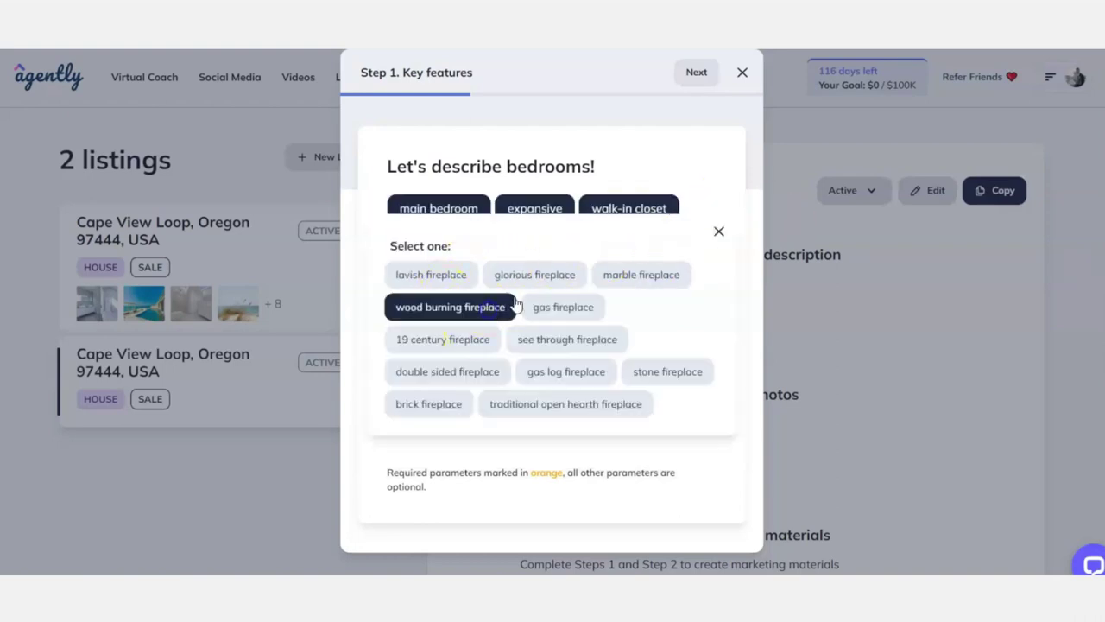
click(718, 230)
Set other features to an upgraded HVAC system and efficient furnace, then finish key features.
click(692, 72)
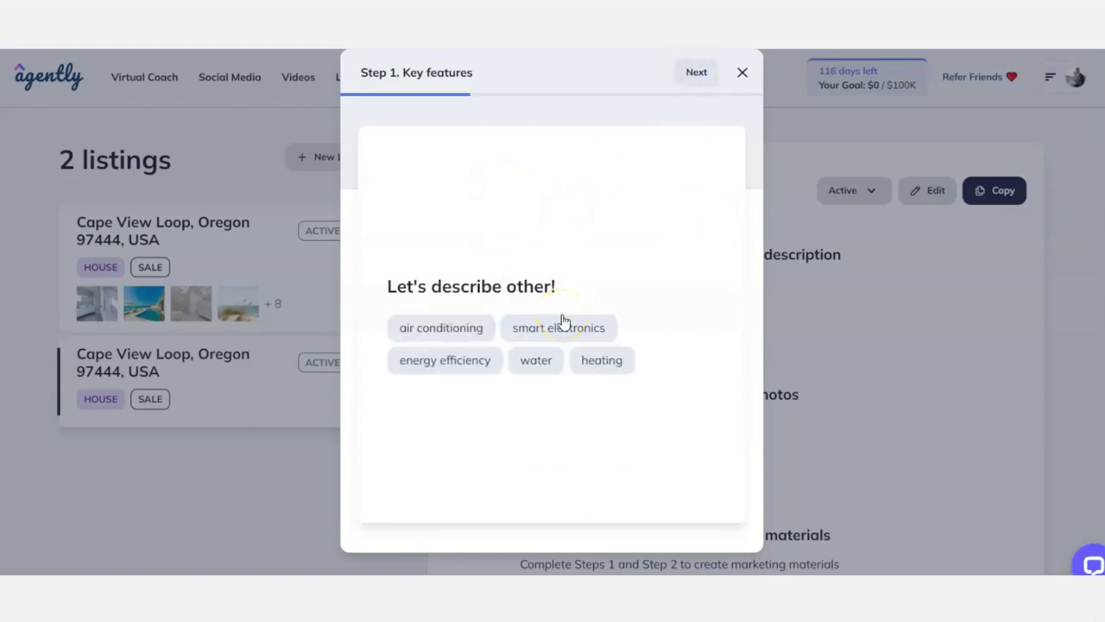
click(473, 338)
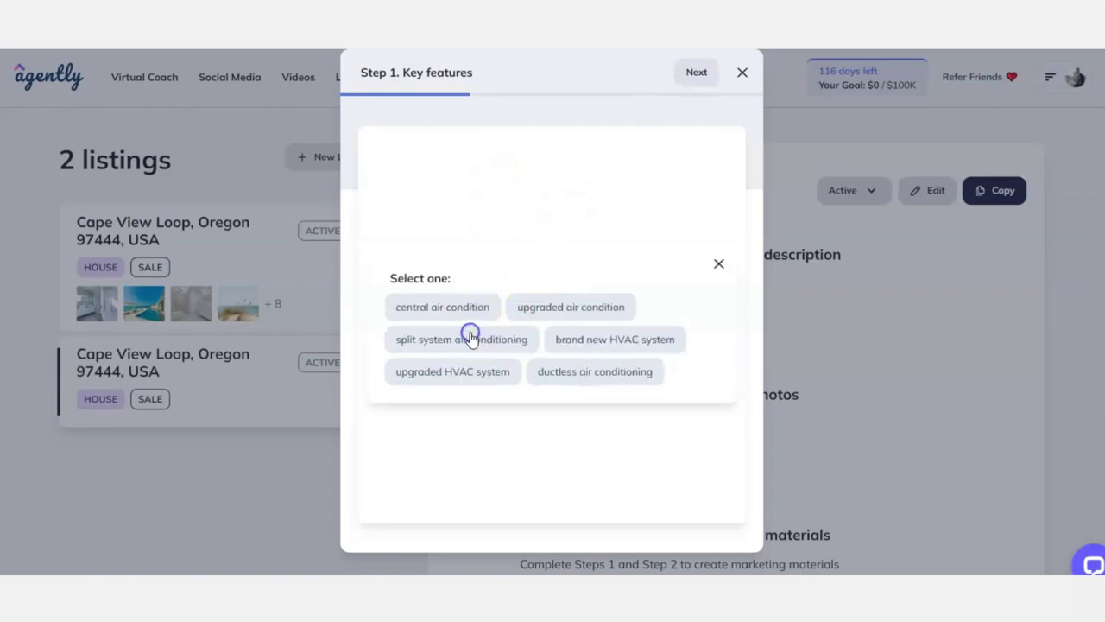
click(462, 307)
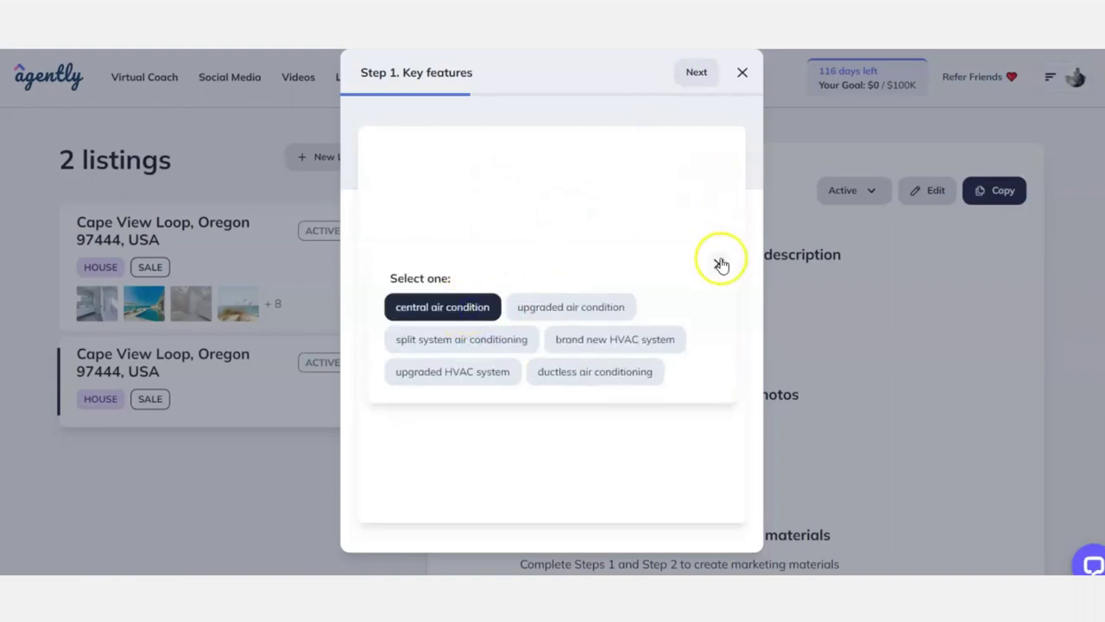
click(457, 373)
click(724, 262)
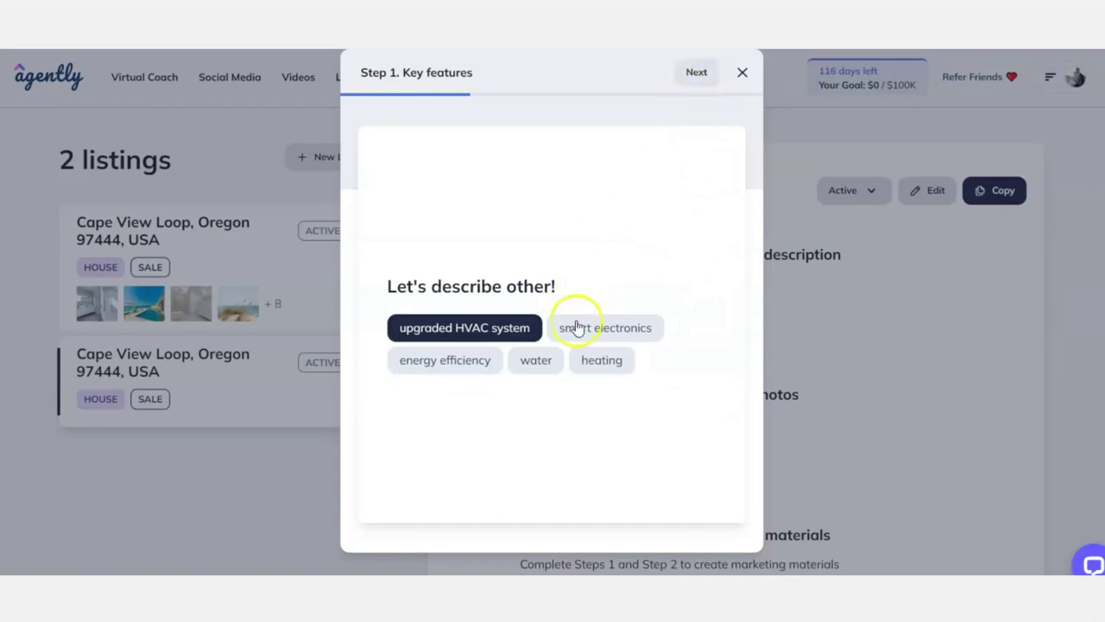
click(596, 361)
click(552, 331)
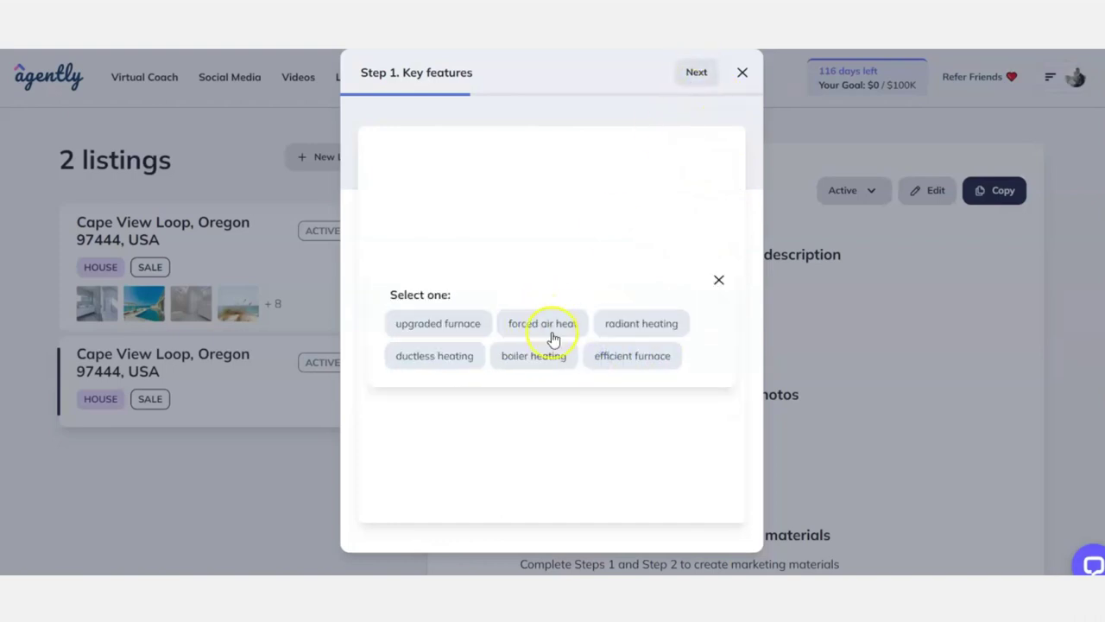
click(587, 358)
click(719, 278)
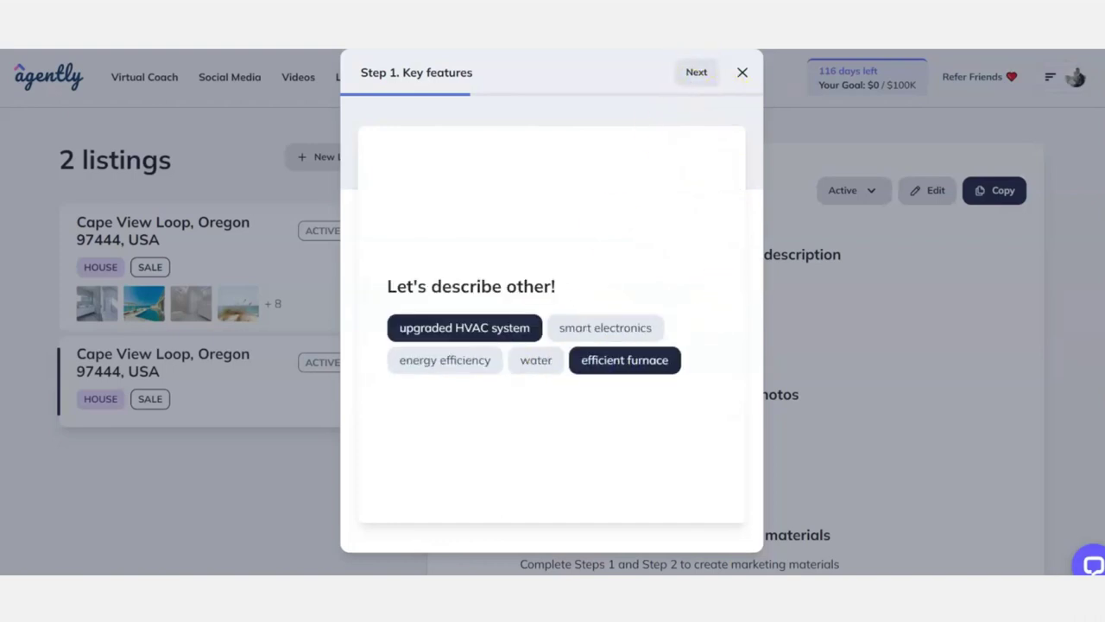
click(691, 76)
click(452, 333)
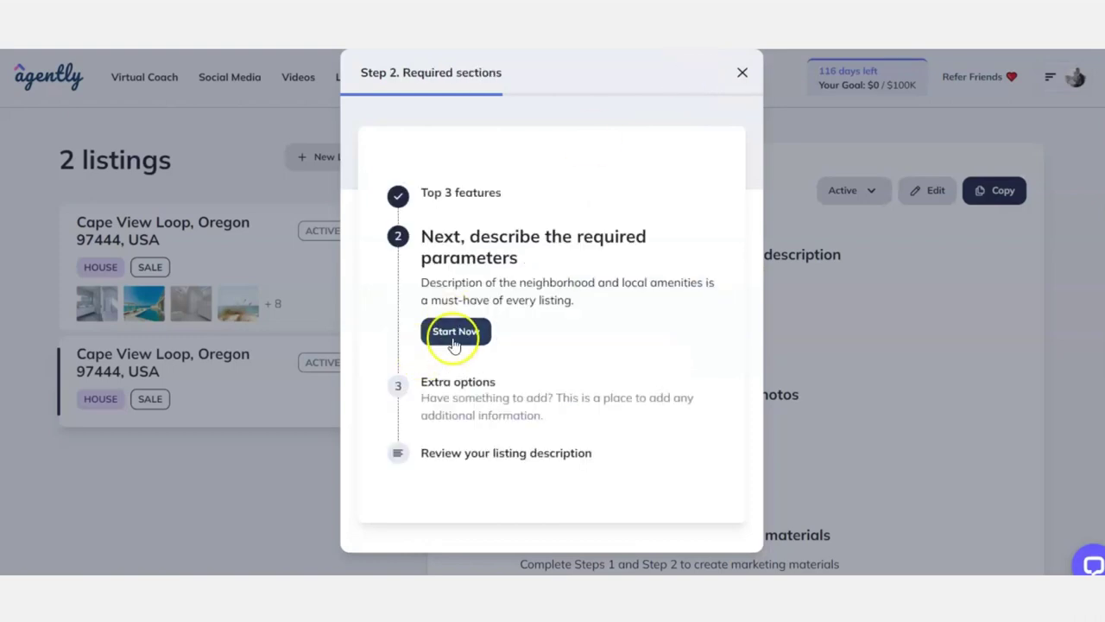
Describe the interior as sprawling with a well-designed floor plan.
click(417, 212)
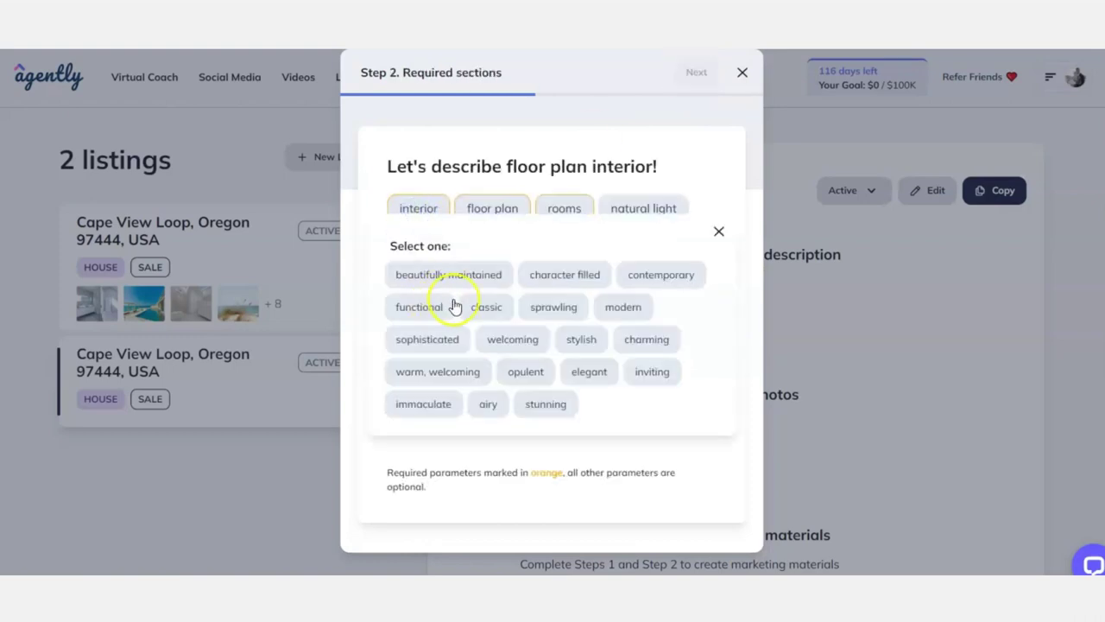
click(515, 341)
click(572, 342)
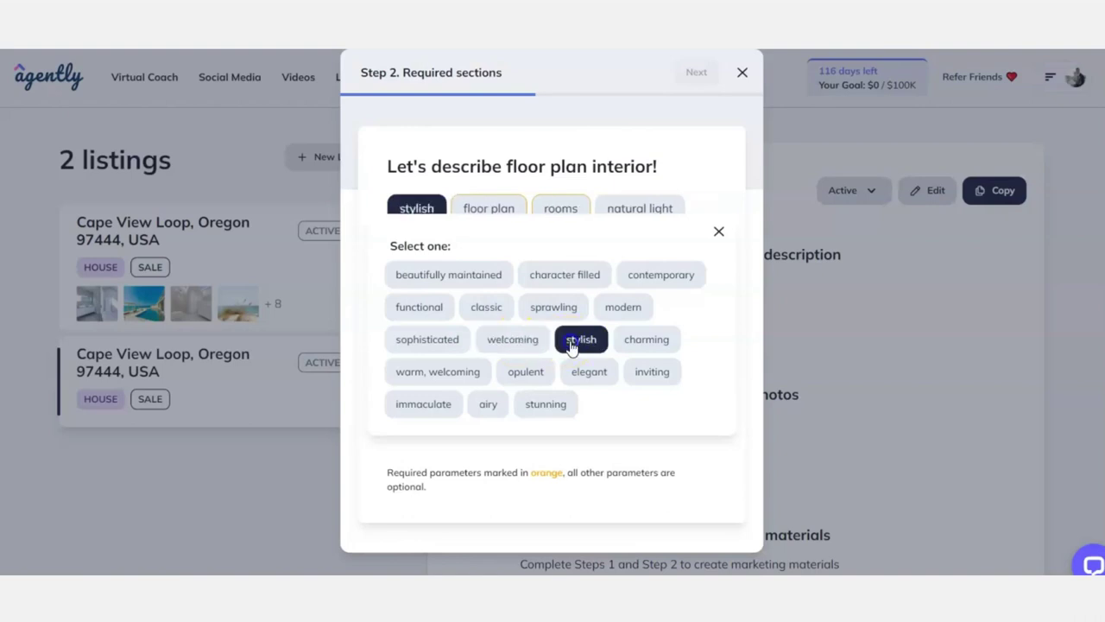
click(518, 343)
click(577, 309)
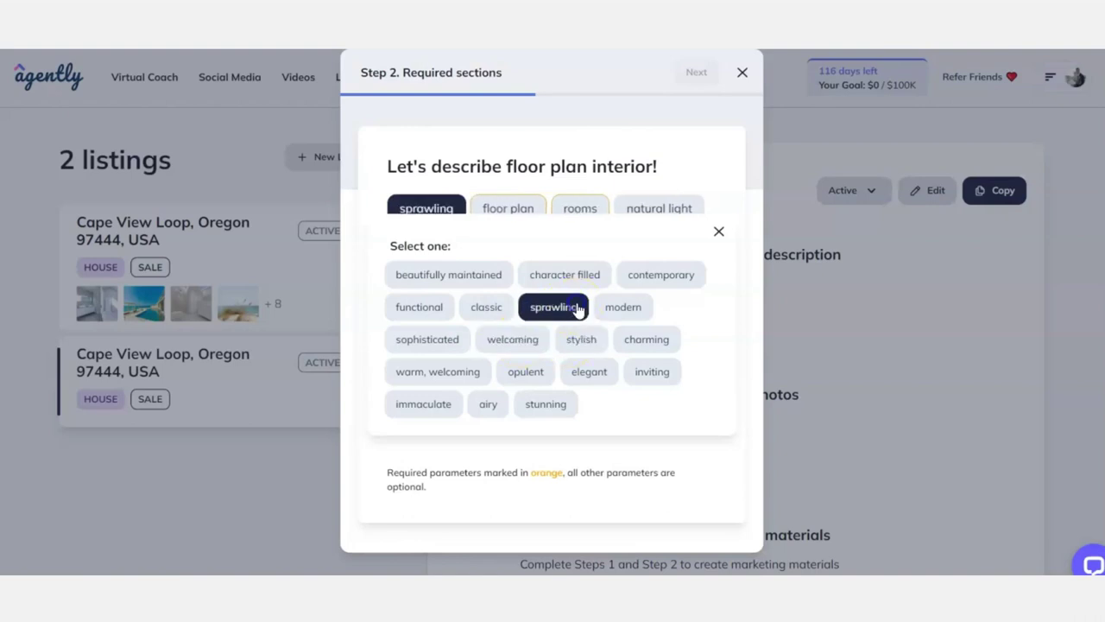
click(728, 234)
click(511, 207)
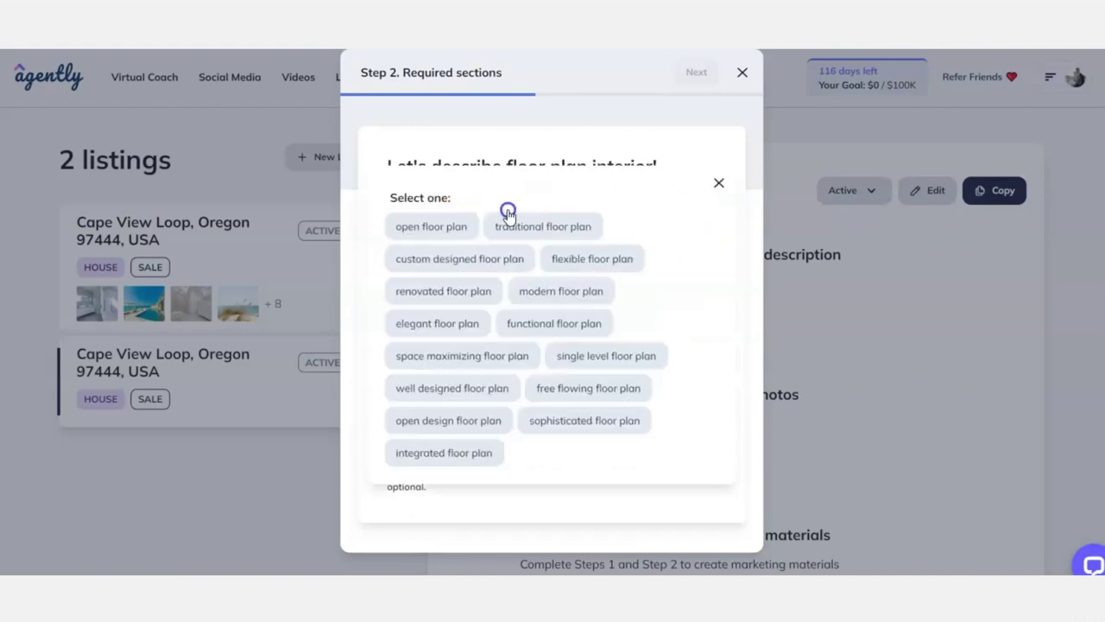
click(477, 394)
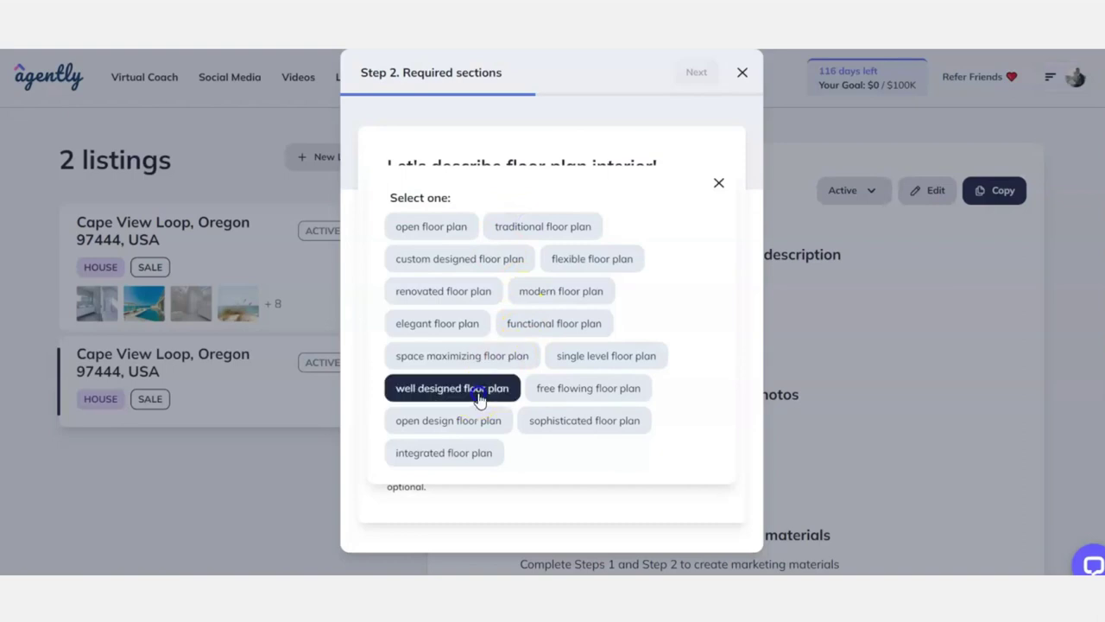
click(719, 183)
Add first-floor bedroom, flow-through living/dining area and relaxed living spaces as rooms.
click(659, 214)
click(541, 301)
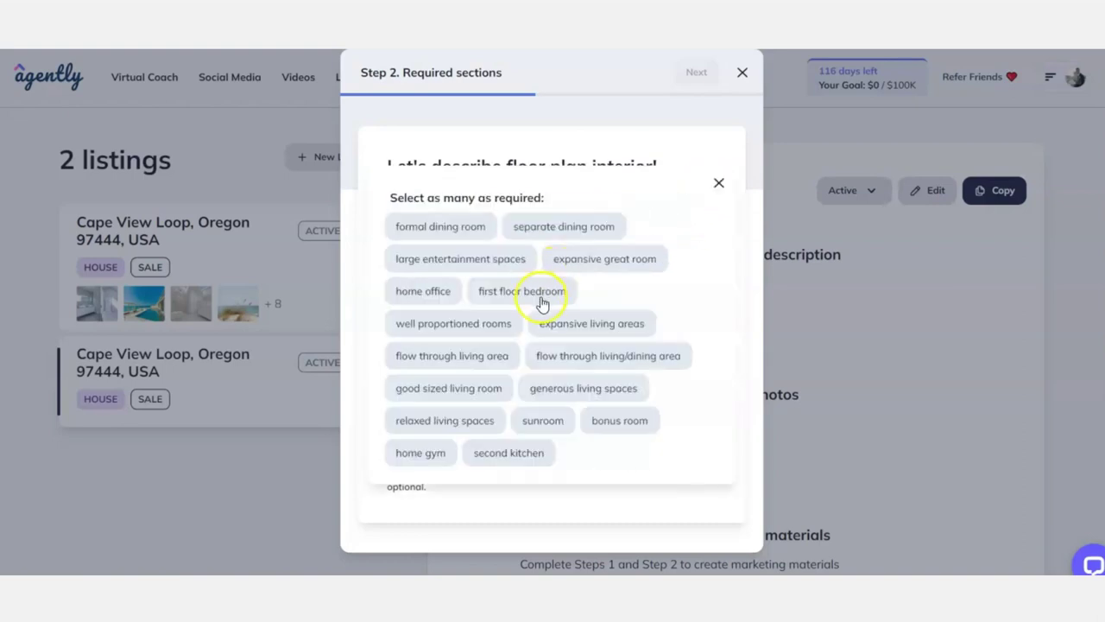
click(597, 366)
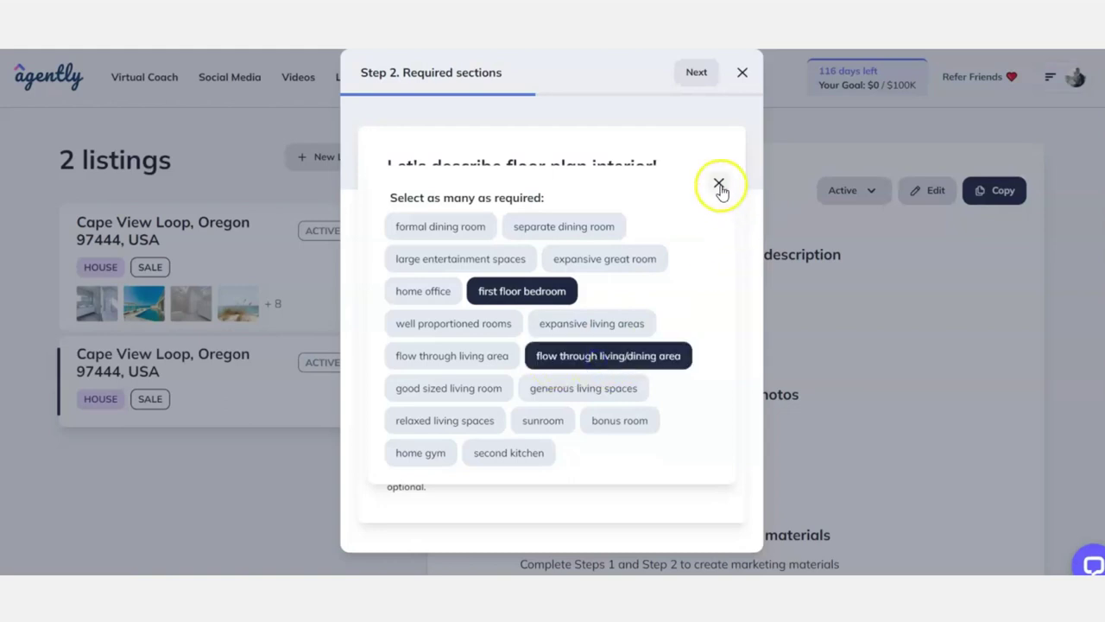
click(461, 422)
click(719, 182)
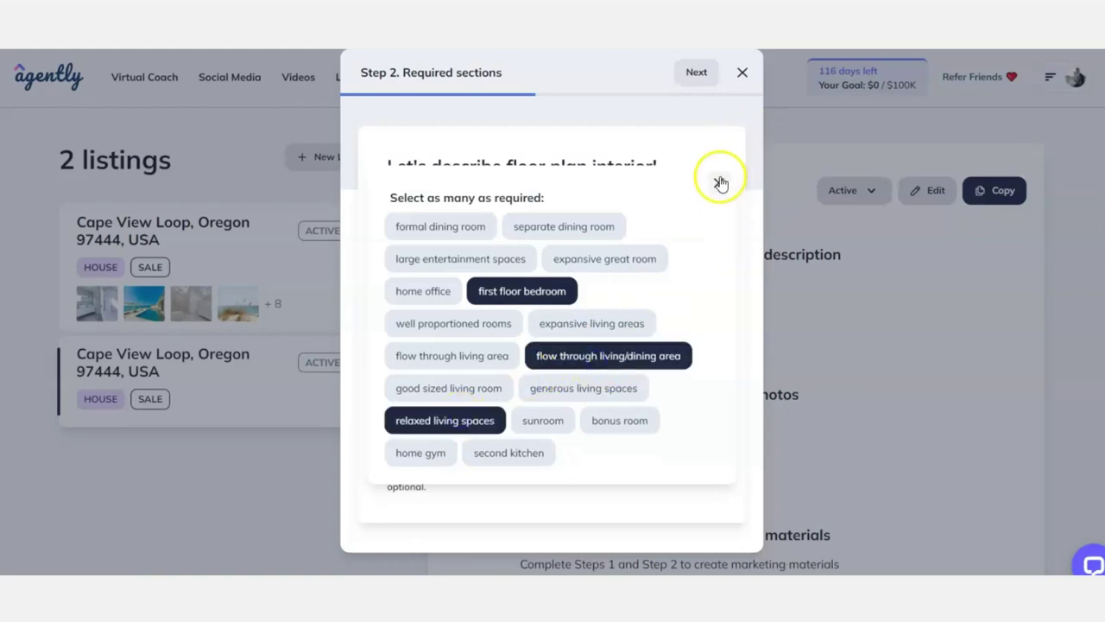
click(696, 75)
Describe the outside as professionally landscaped with a large deck and built-in swimming pool.
click(426, 211)
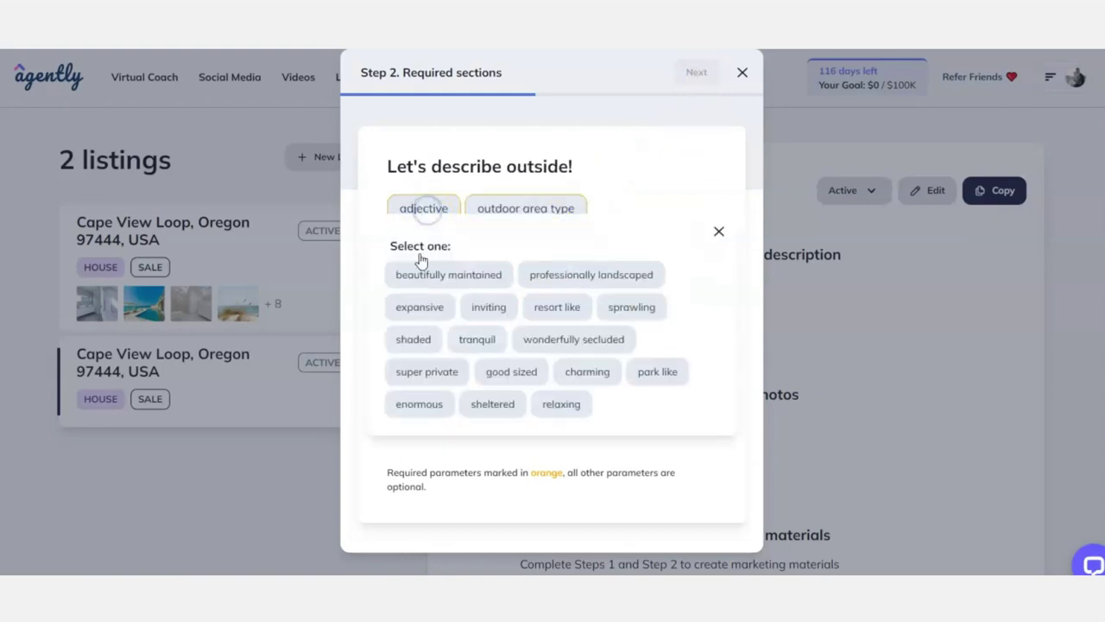
click(500, 282)
click(595, 281)
click(637, 210)
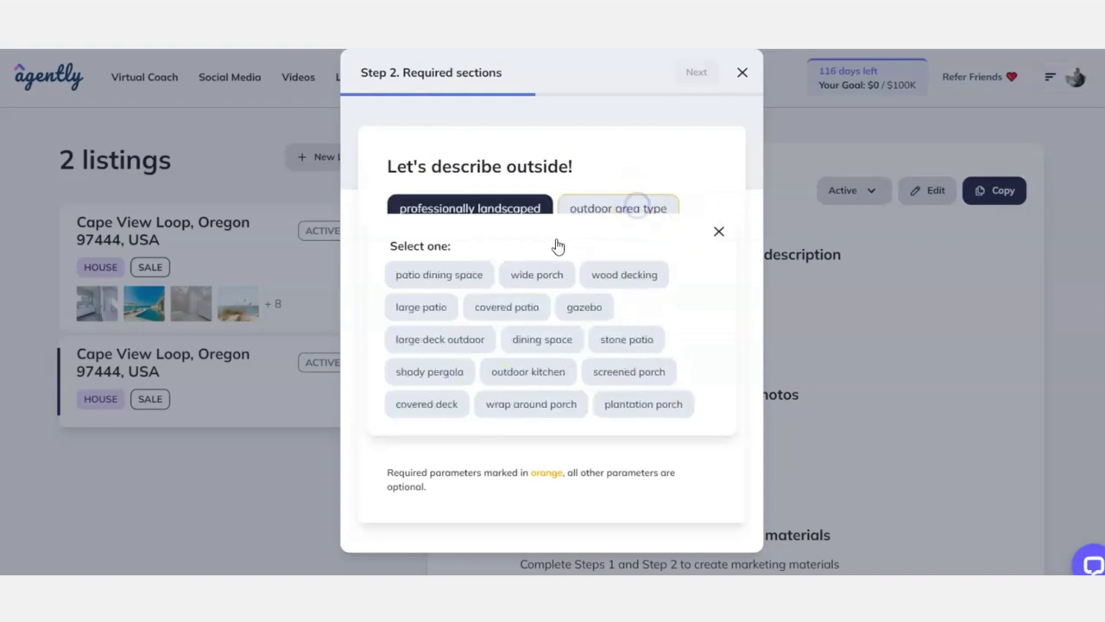
click(451, 304)
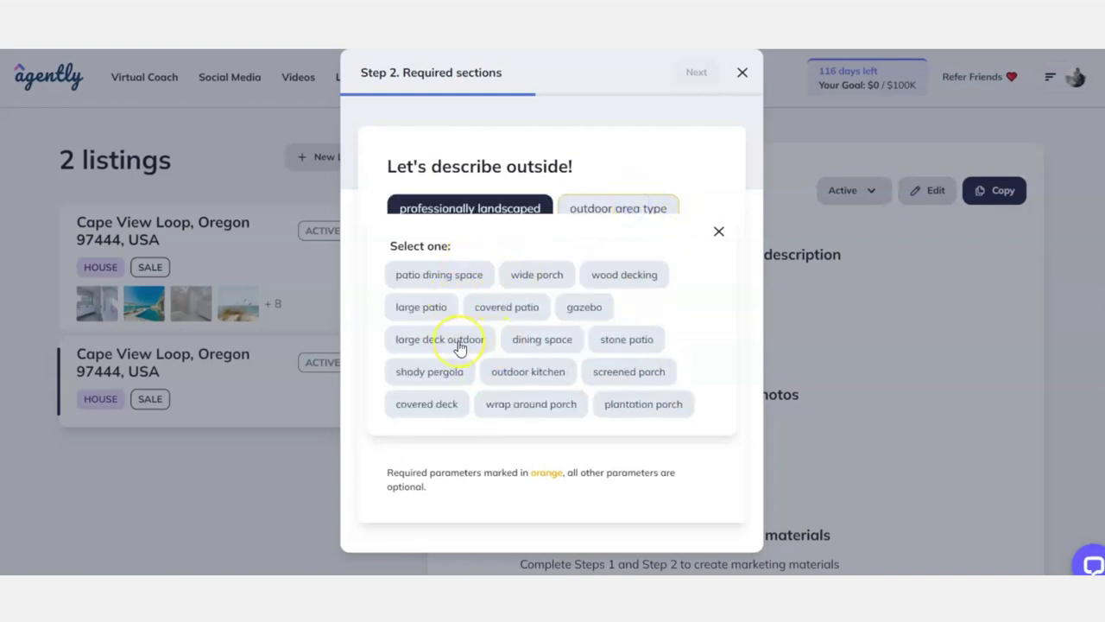
click(460, 344)
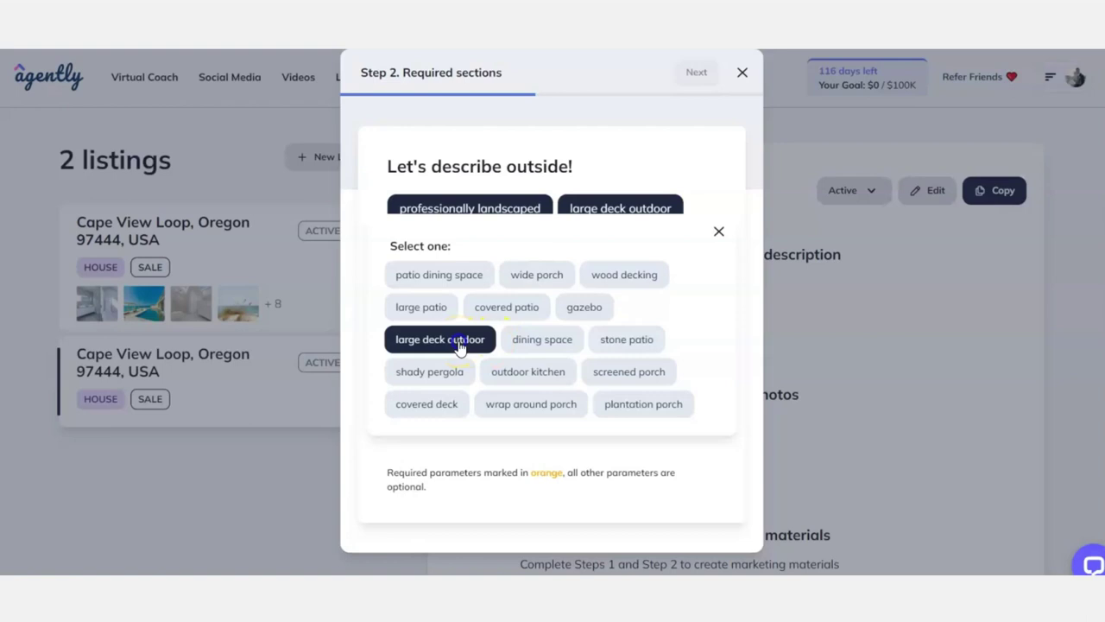
click(718, 233)
click(575, 242)
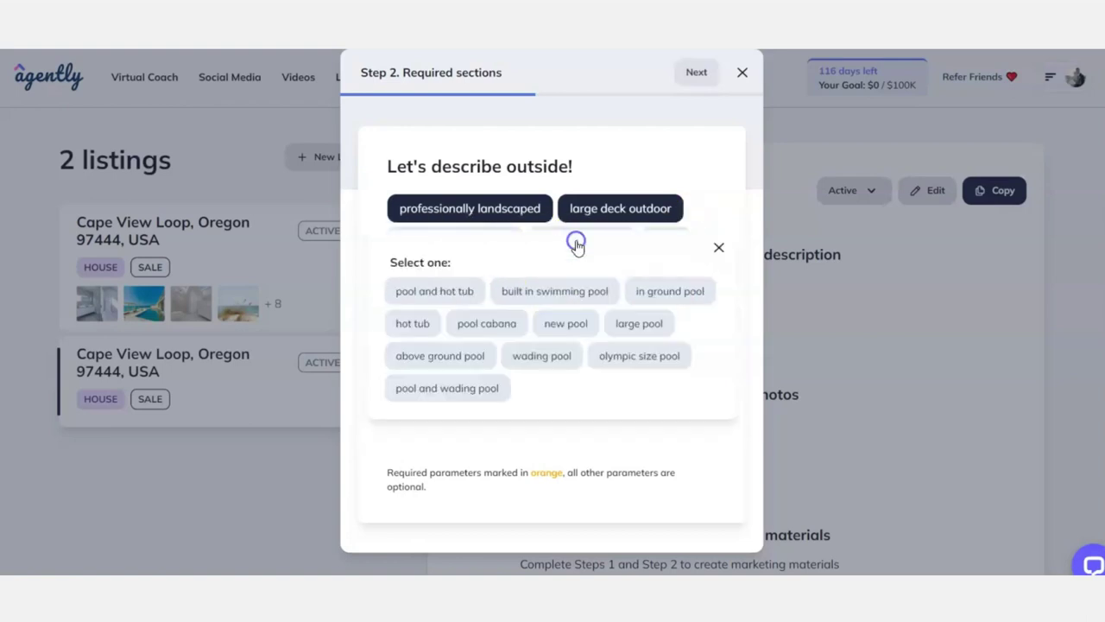
click(564, 288)
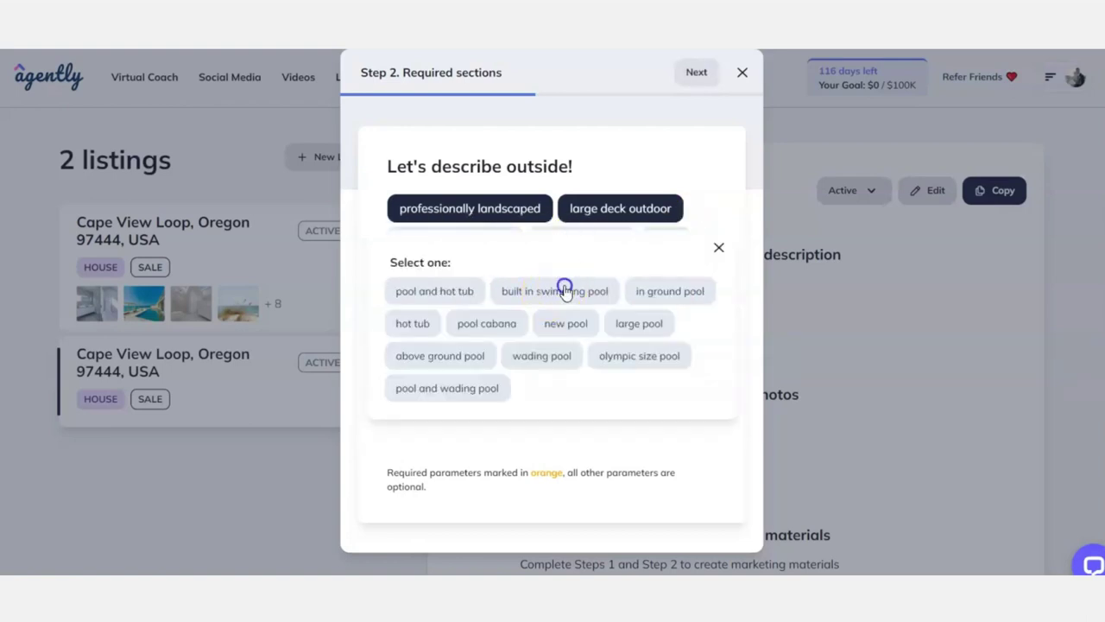
click(719, 247)
click(696, 71)
Set the neighborhood lifestyle to beach and type to peaceful, then go to extra options.
click(419, 209)
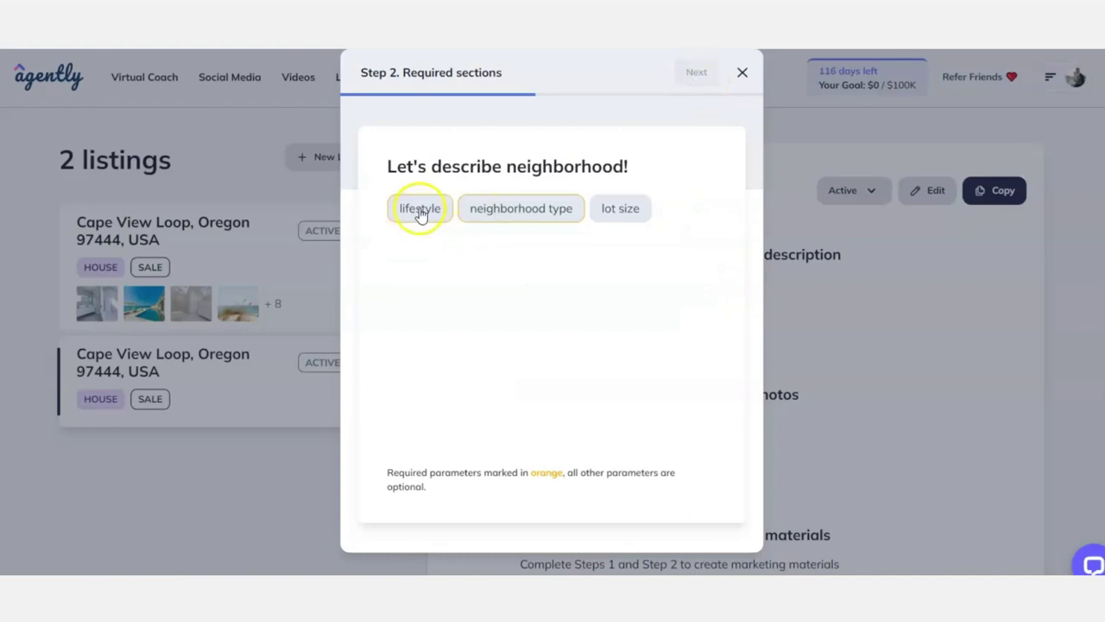
click(412, 292)
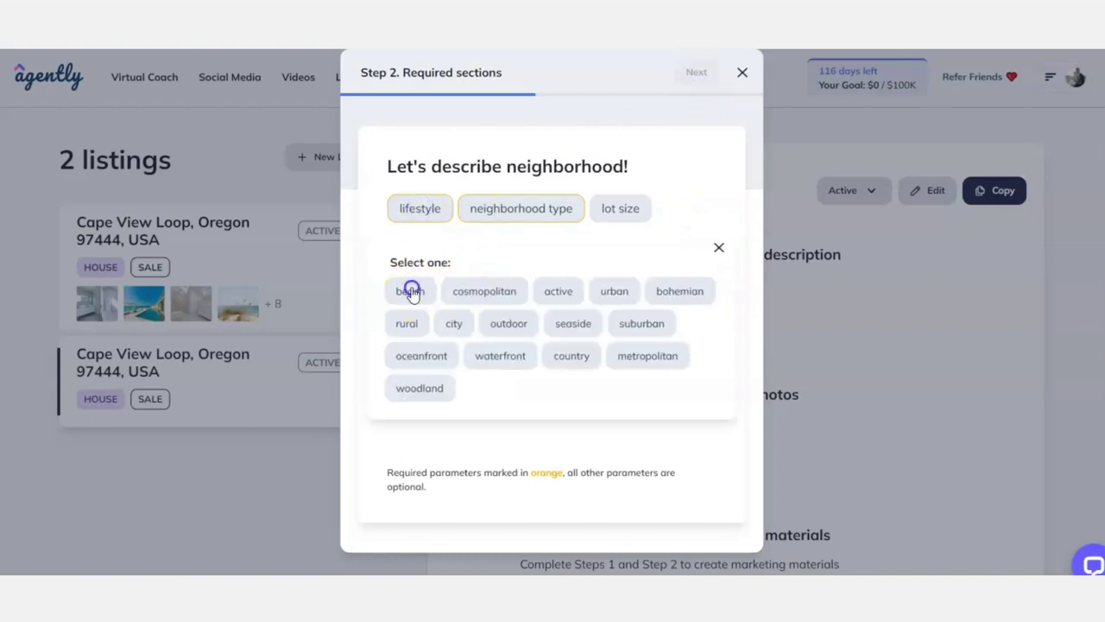
click(524, 209)
click(417, 307)
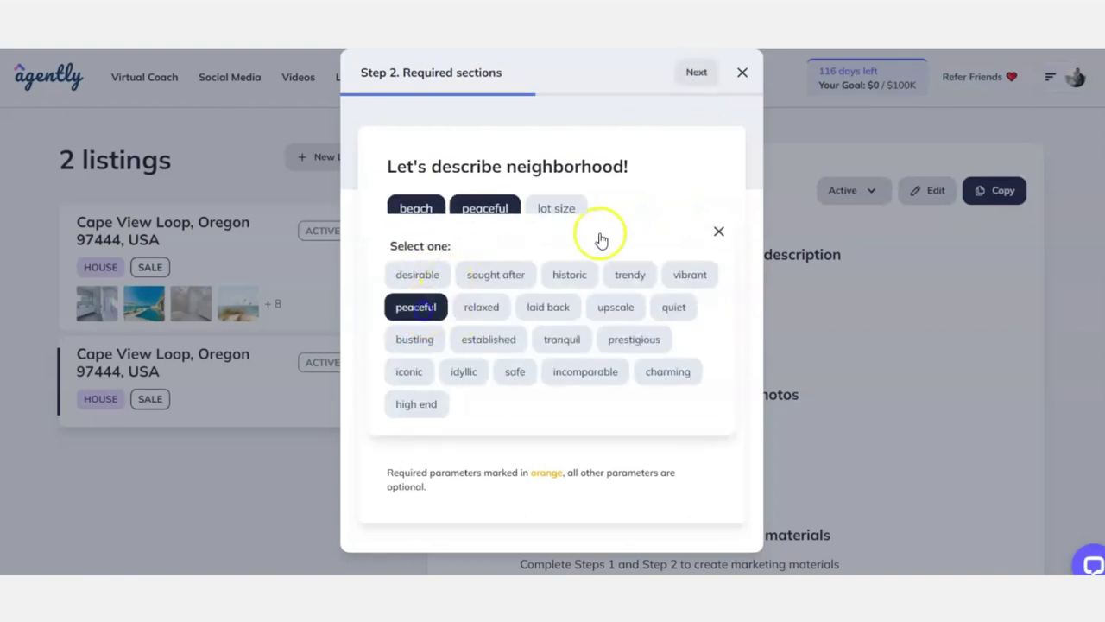
click(719, 231)
click(697, 72)
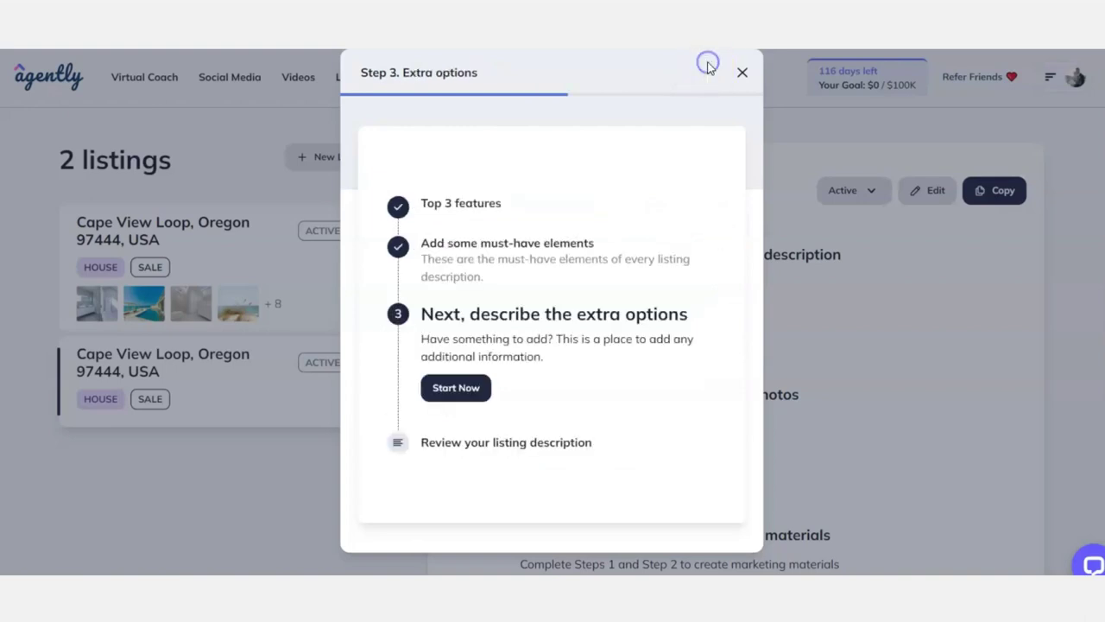
Add amenities as an extra detail, with restaurants just minutes away, then go to photo upload.
click(458, 389)
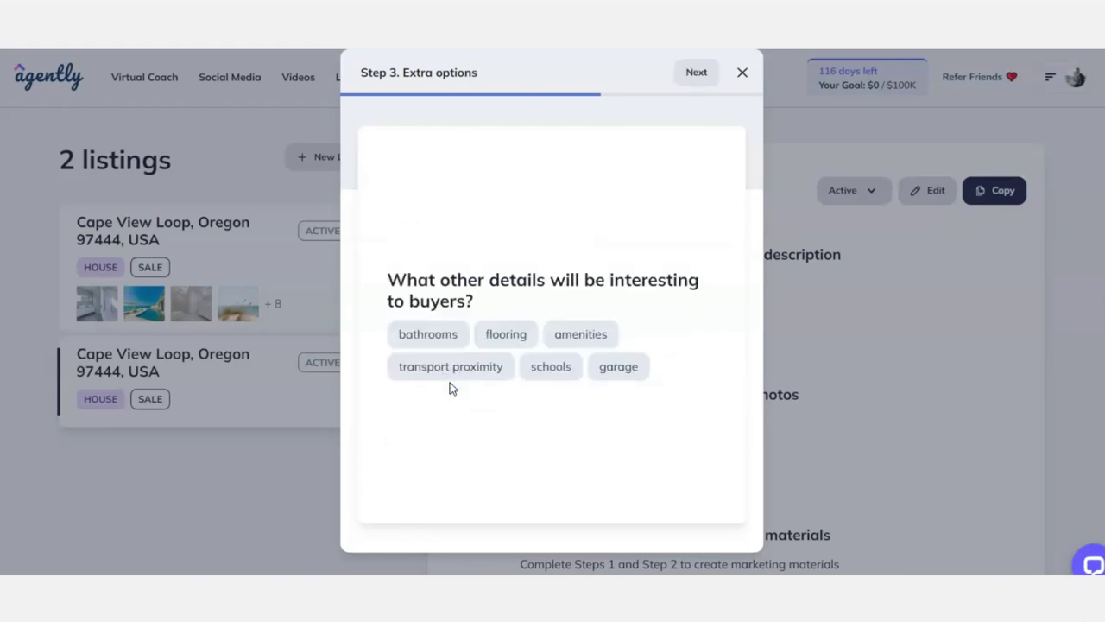
click(584, 341)
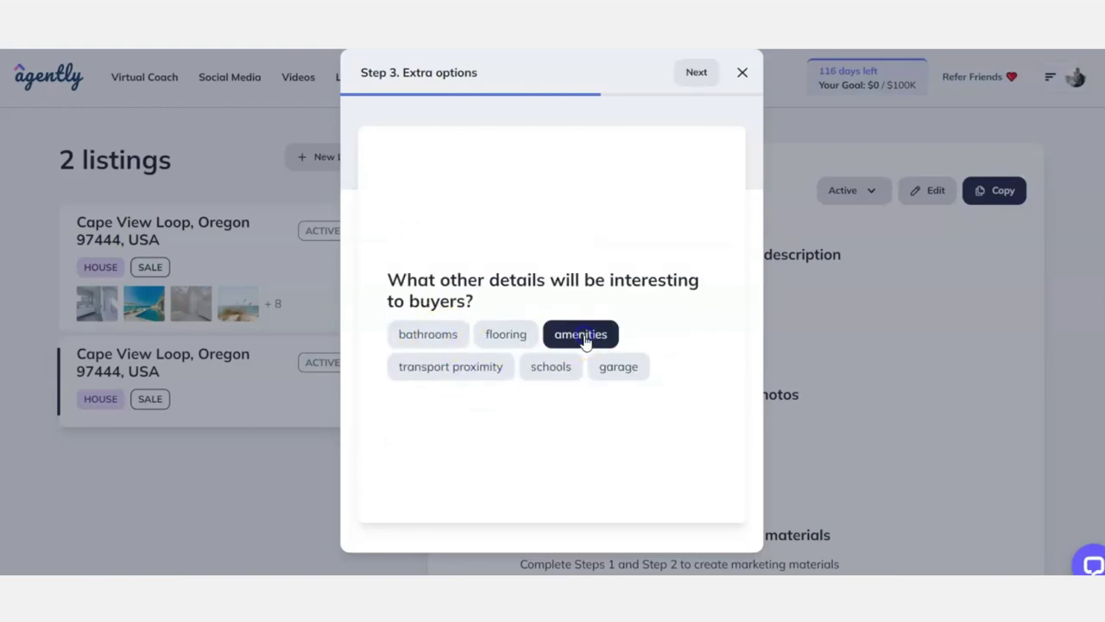
click(701, 72)
click(486, 216)
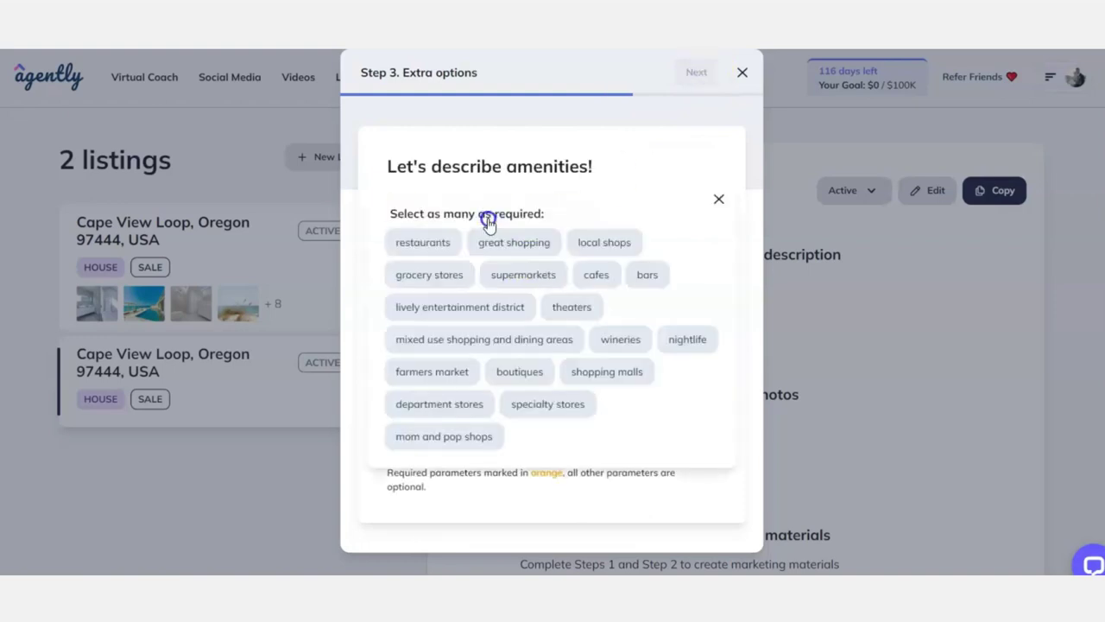
click(456, 248)
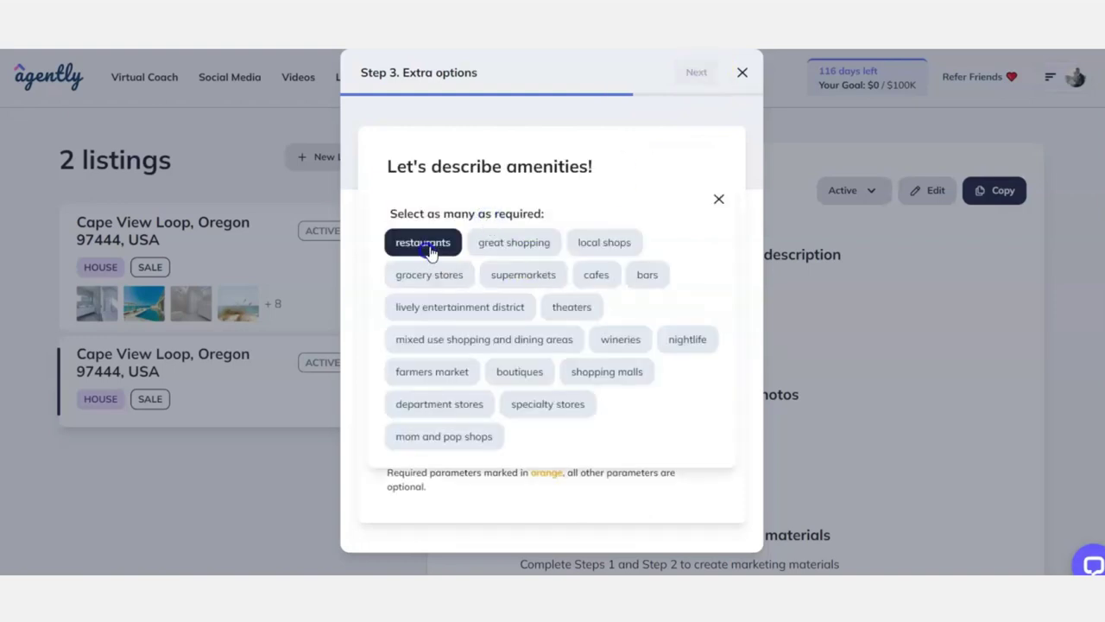
click(719, 202)
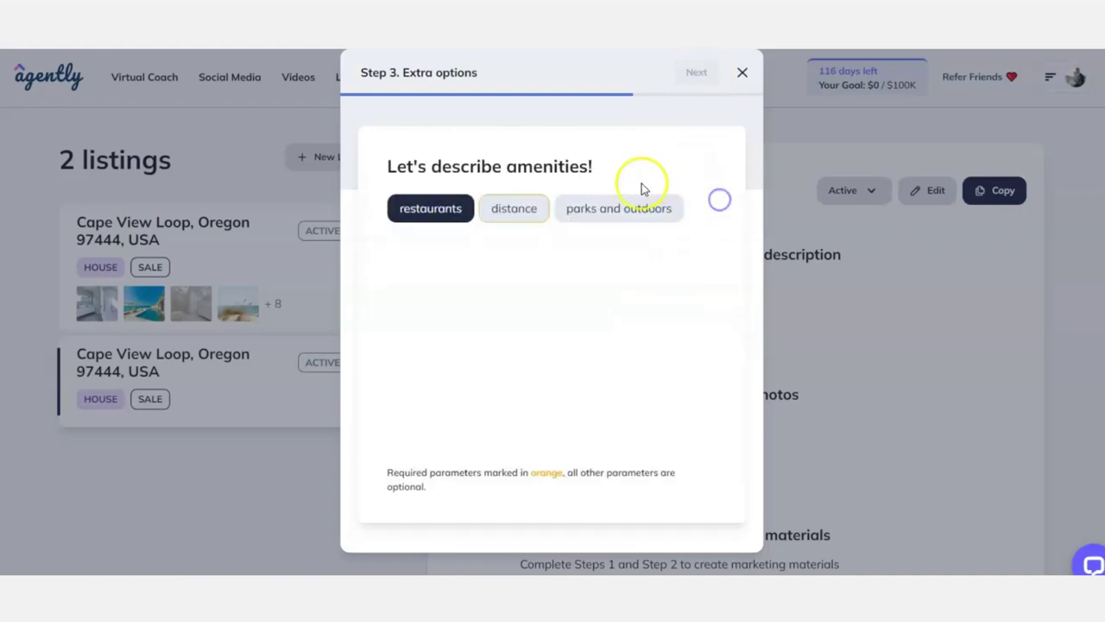
click(513, 208)
click(497, 291)
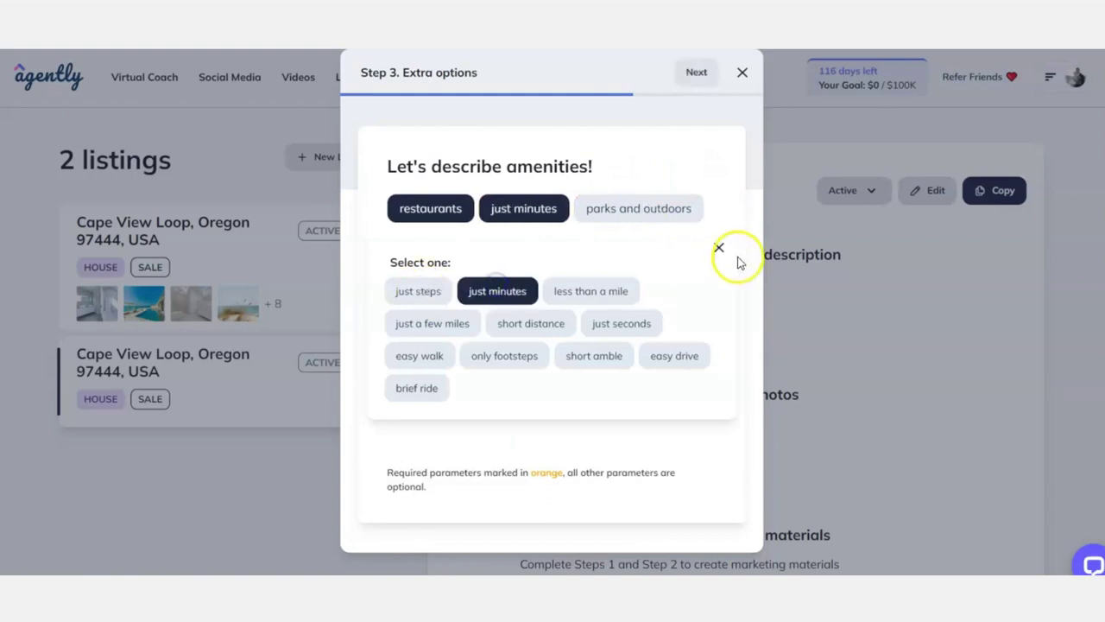
click(719, 247)
click(706, 73)
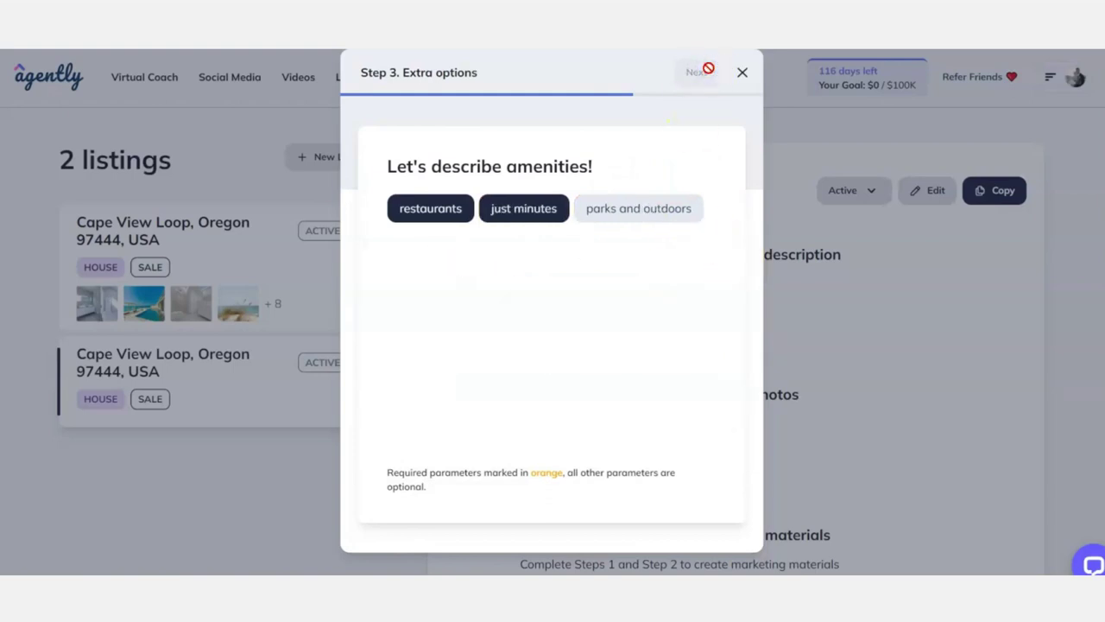
click(491, 406)
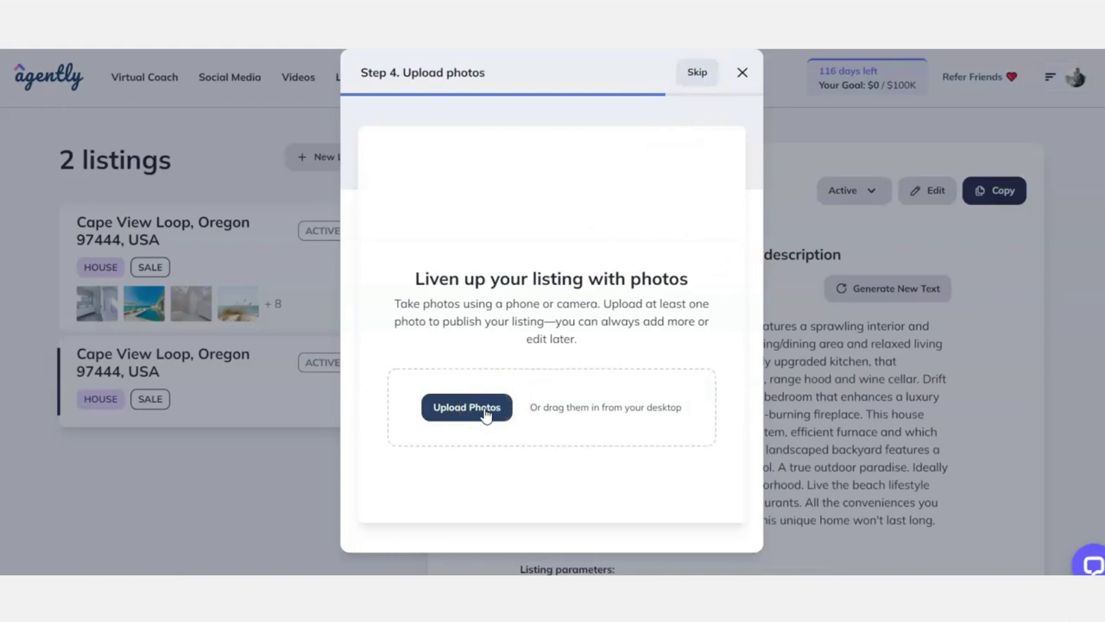
Upload the seven property photos and continue to the categorize step.
click(486, 416)
click(269, 144)
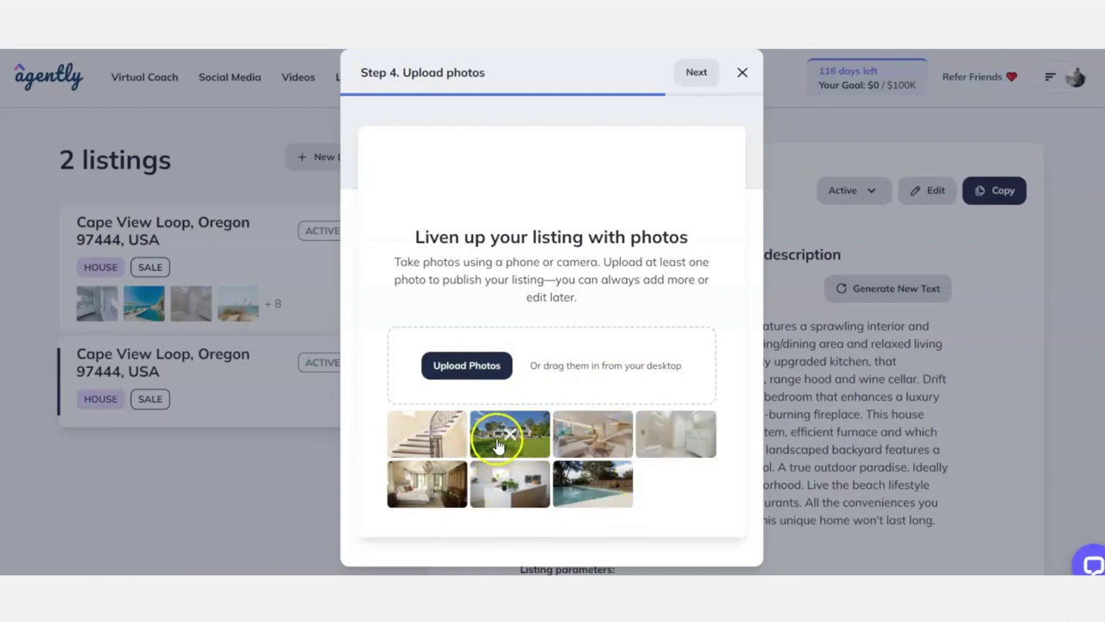
click(580, 518)
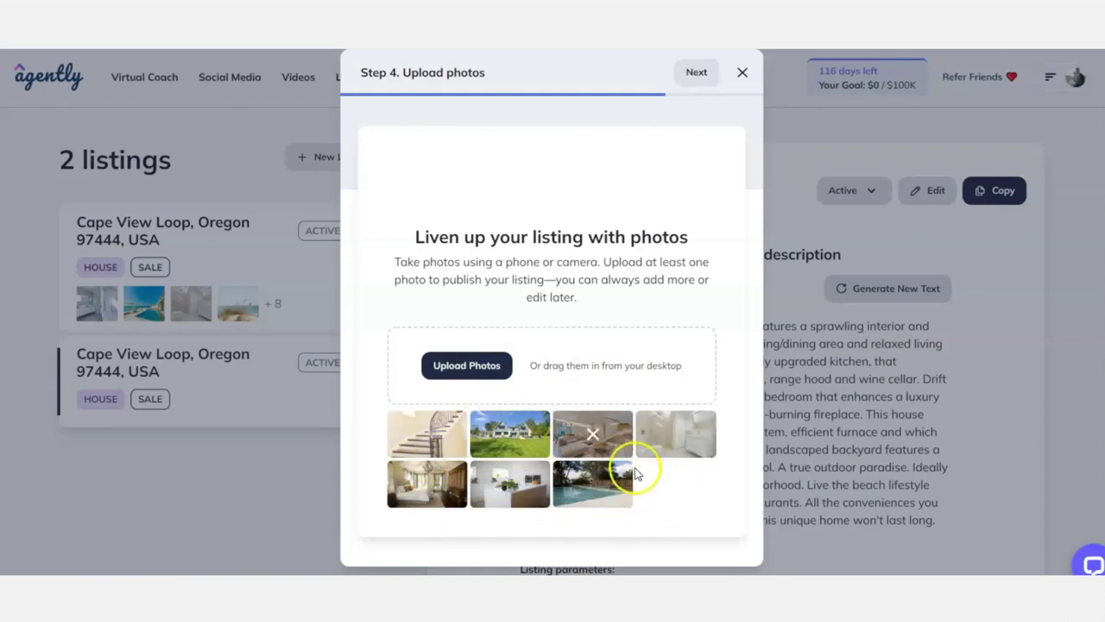
click(704, 79)
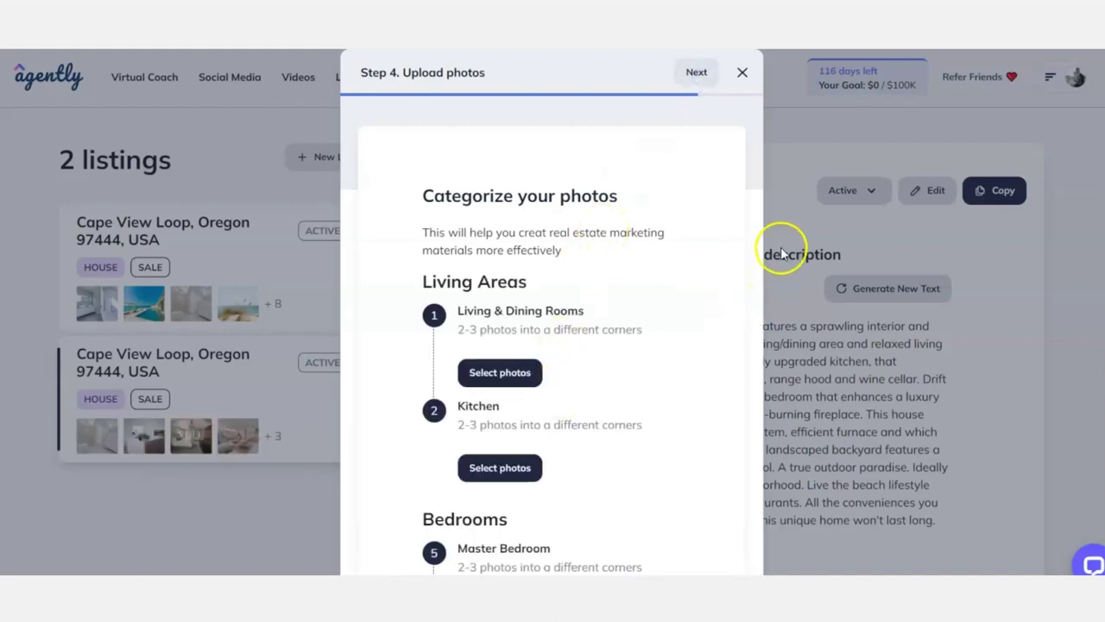
Assign the staircase photo to the Living & Dining Rooms category.
click(511, 372)
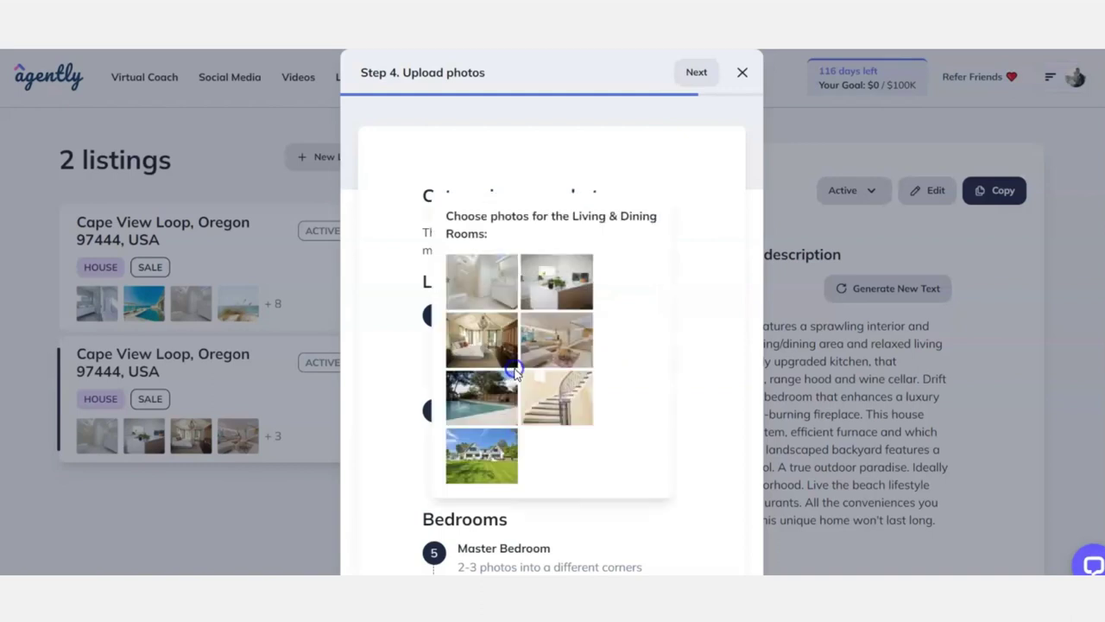
click(550, 399)
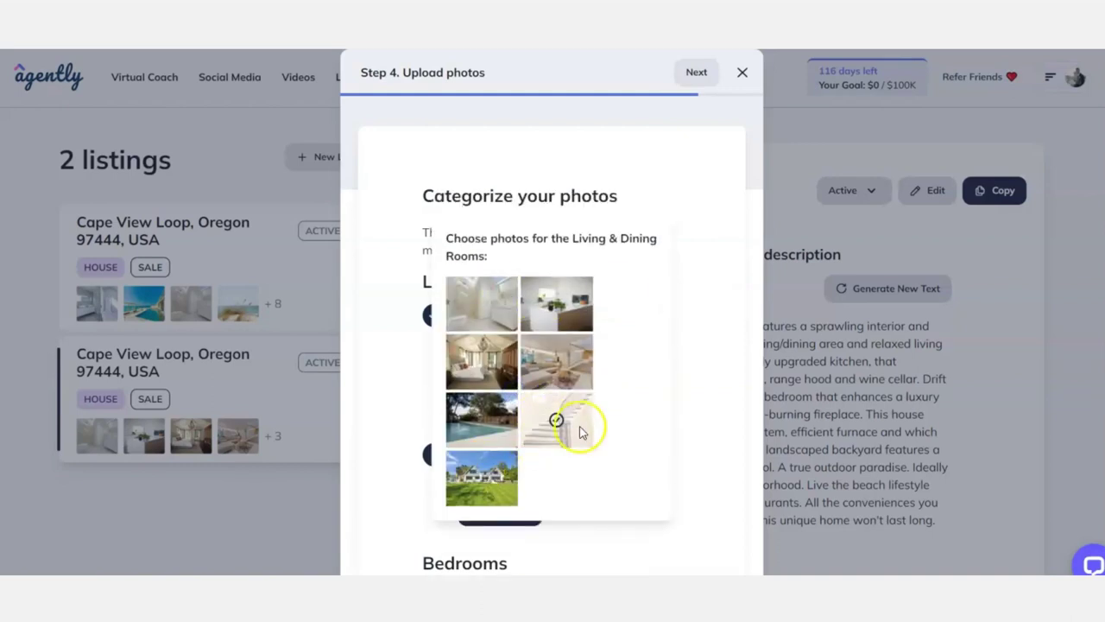
click(717, 388)
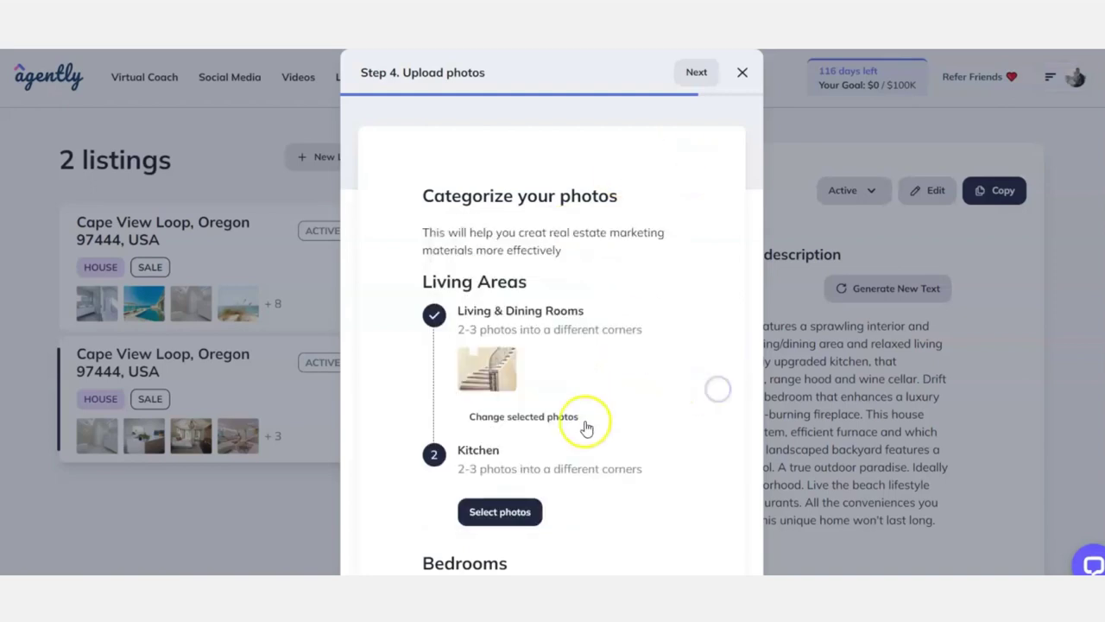
Assign the second photo, the kitchen image, to the Kitchen category.
click(496, 511)
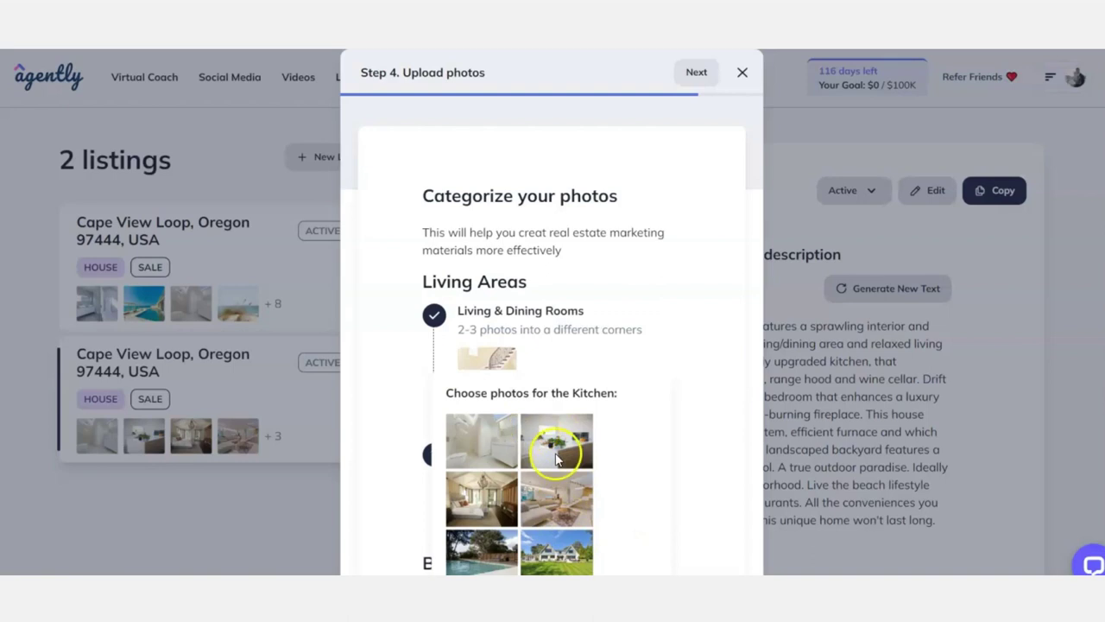
click(552, 442)
click(695, 350)
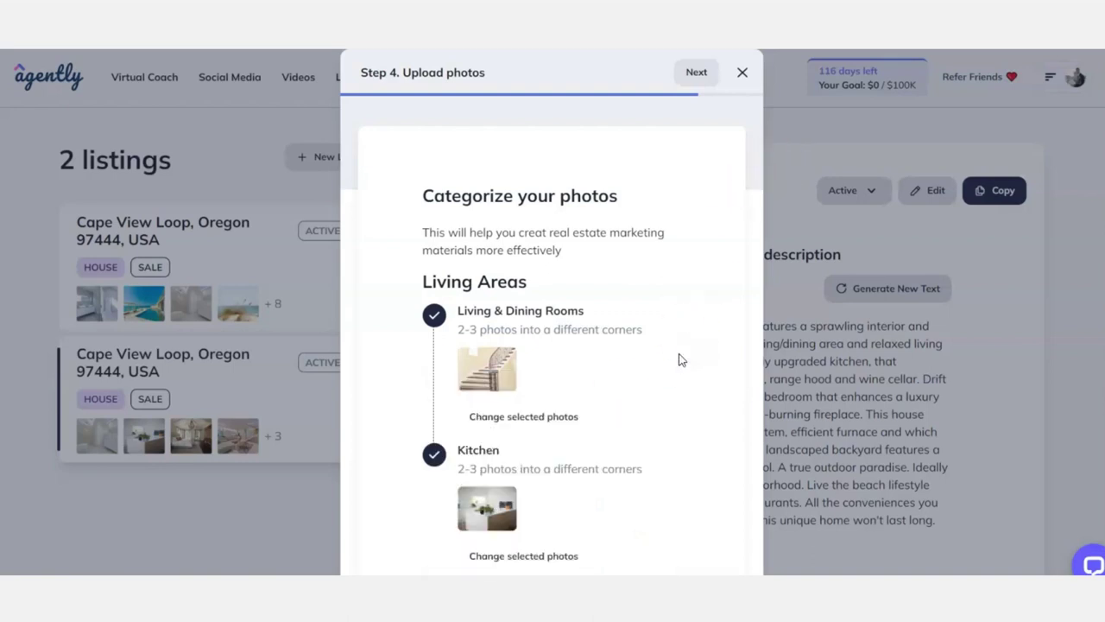
Assign the bedroom photo to the Master Bedroom category.
scroll(553, 346, down, 5)
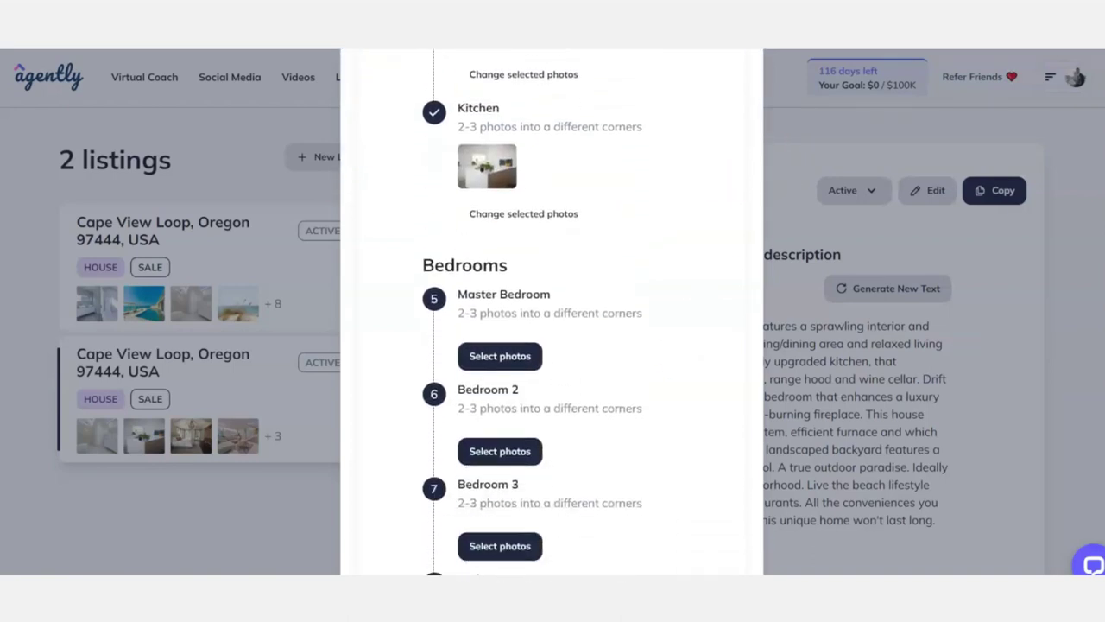
click(501, 333)
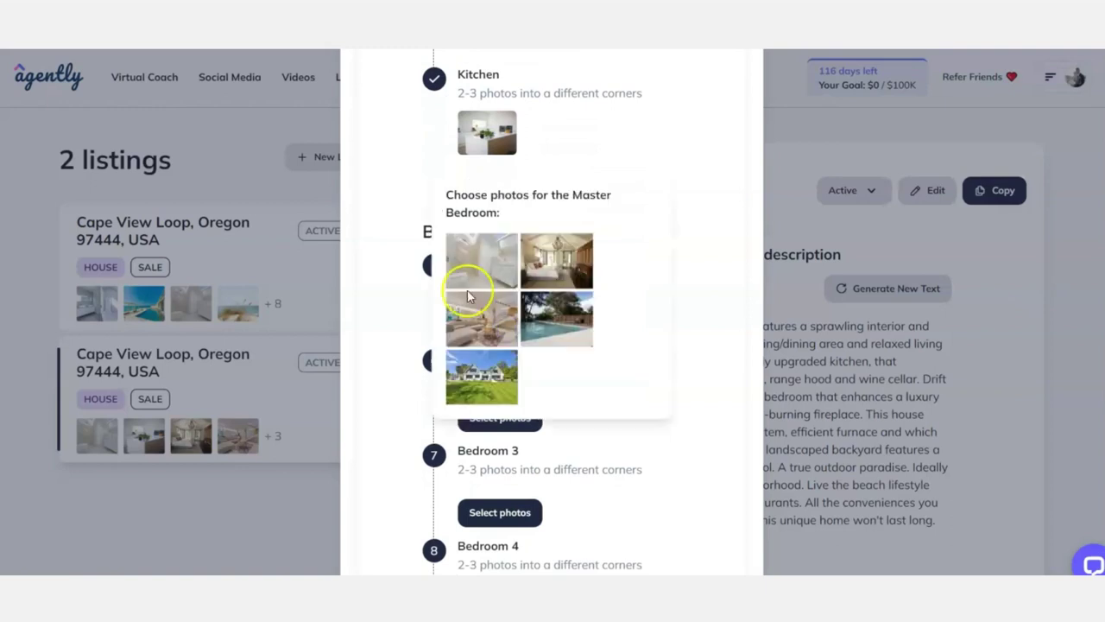
click(550, 263)
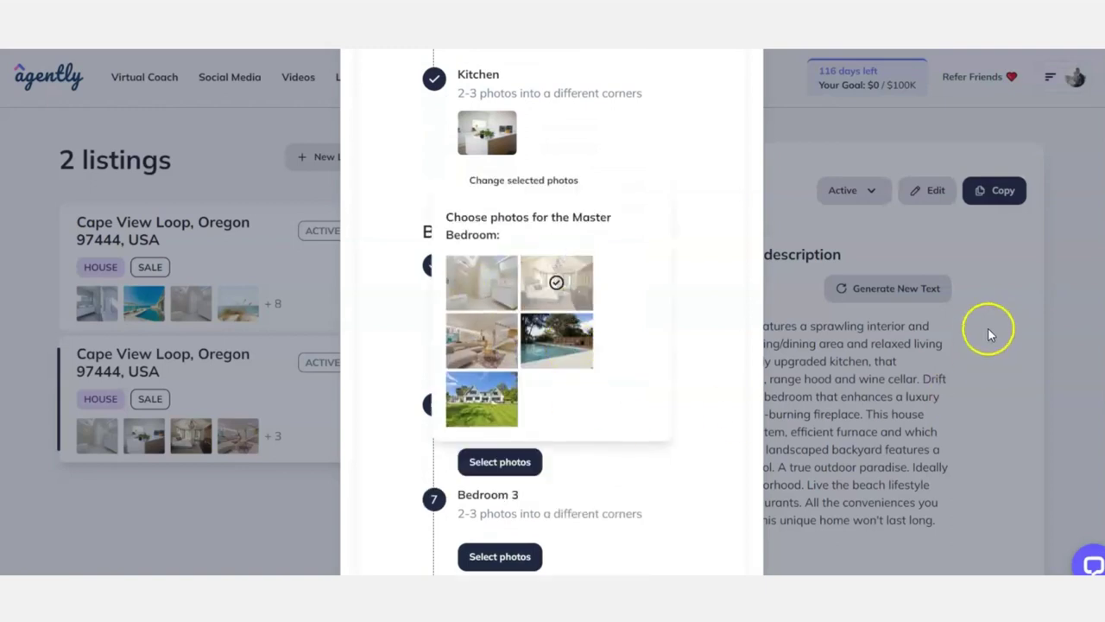
scroll(553, 345, down, 2)
scroll(432, 544, down, 3)
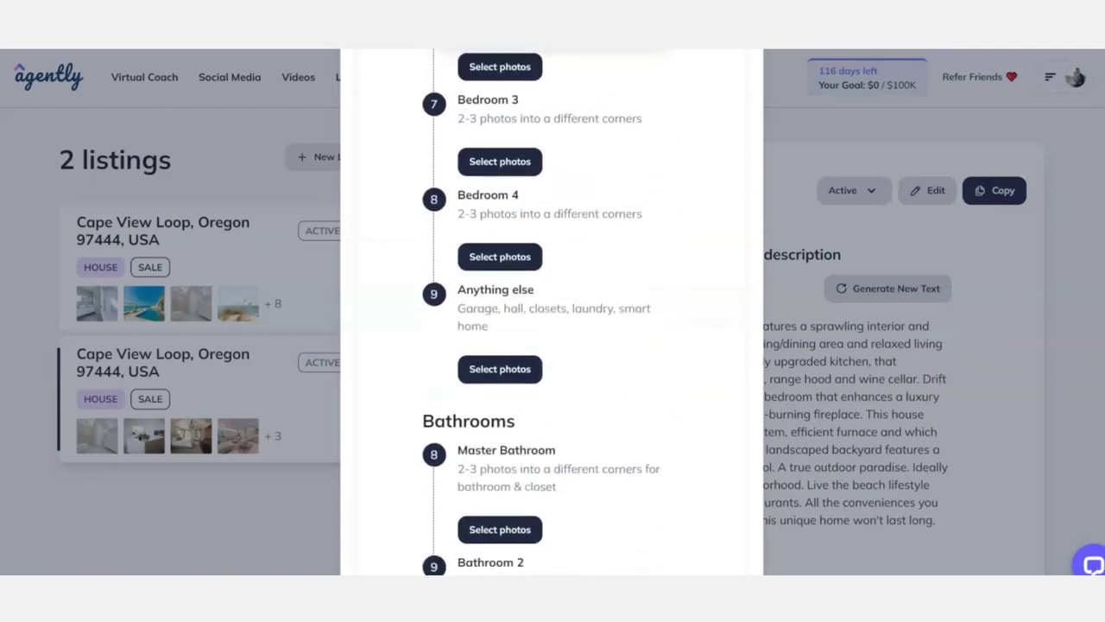
Assign the first photo to the Master Bathroom category.
click(518, 369)
click(510, 531)
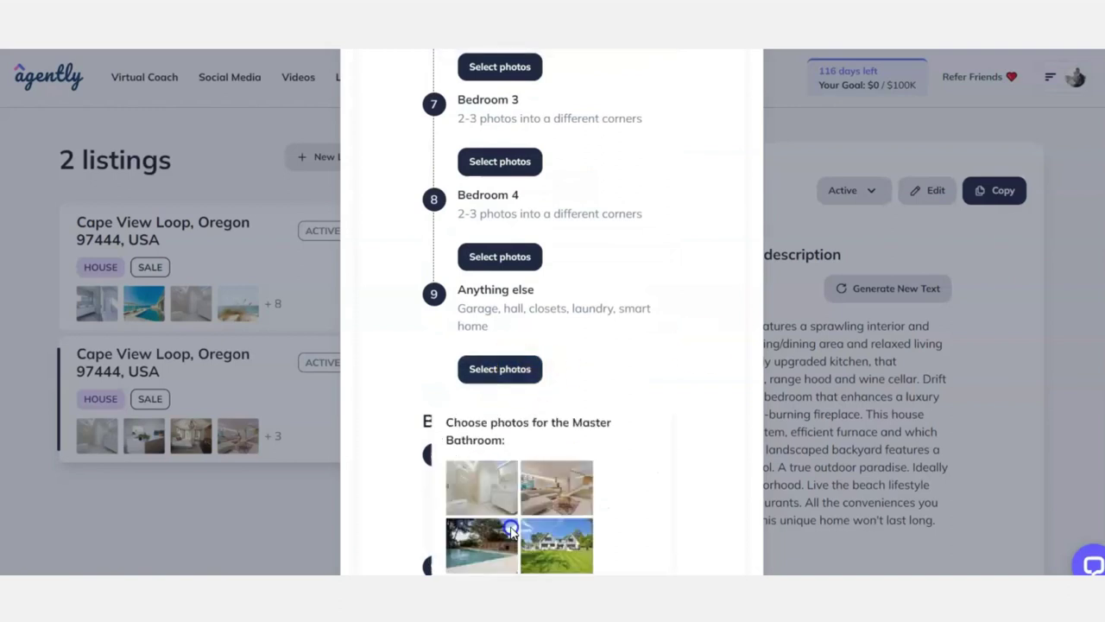
click(481, 484)
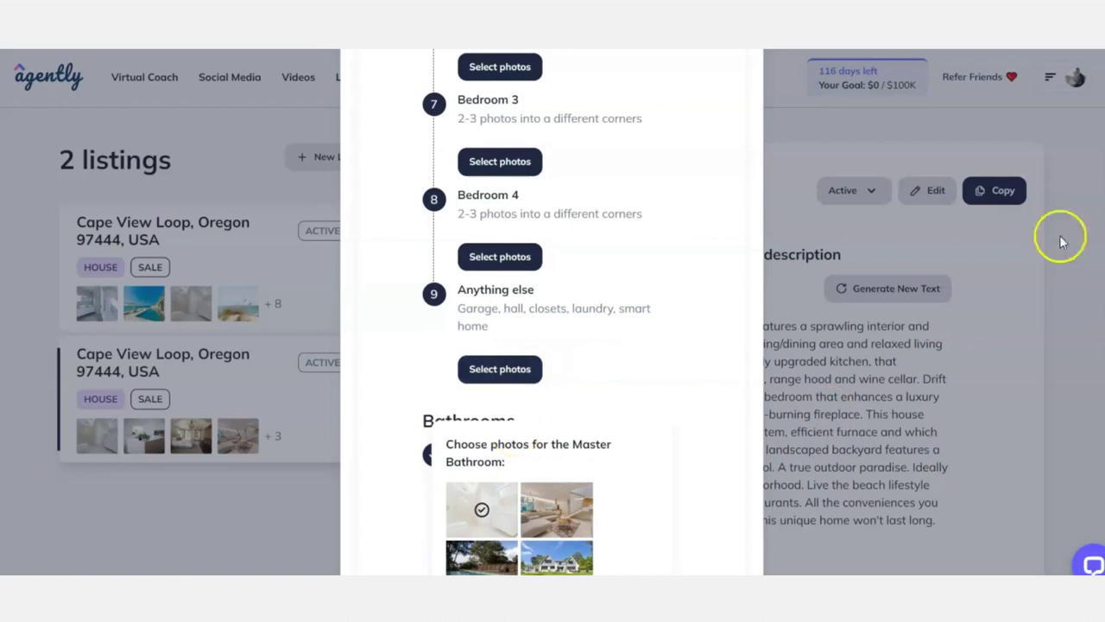
scroll(553, 345, down, 2)
scroll(553, 346, down, 2)
click(716, 461)
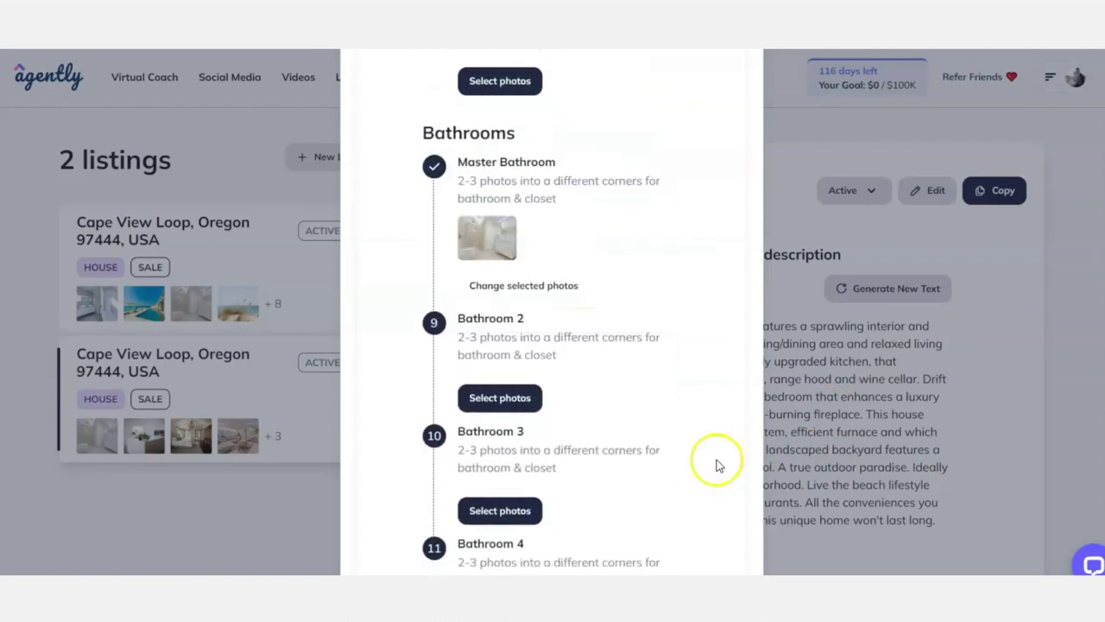
Assign the pool and house photos to the Exteriors category.
scroll(541, 311, down, 4)
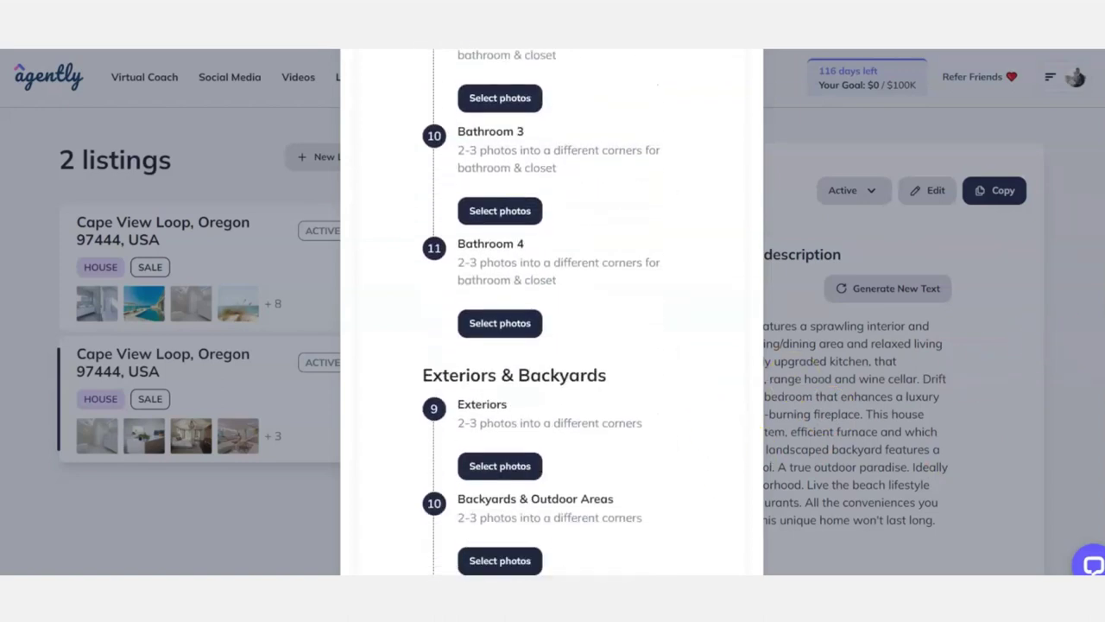
click(513, 418)
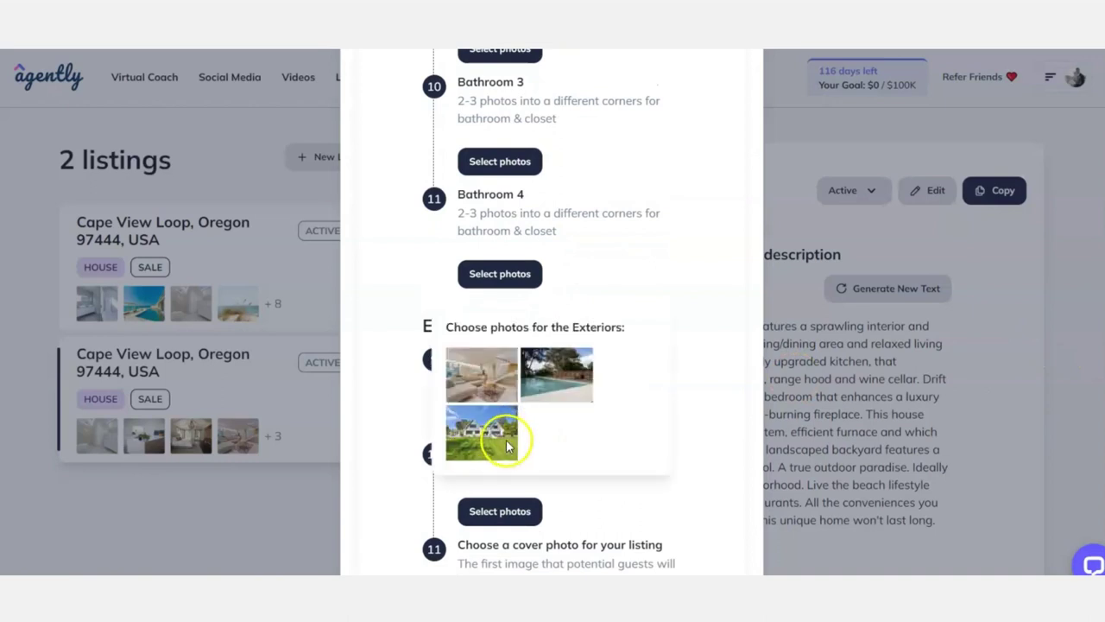
click(559, 380)
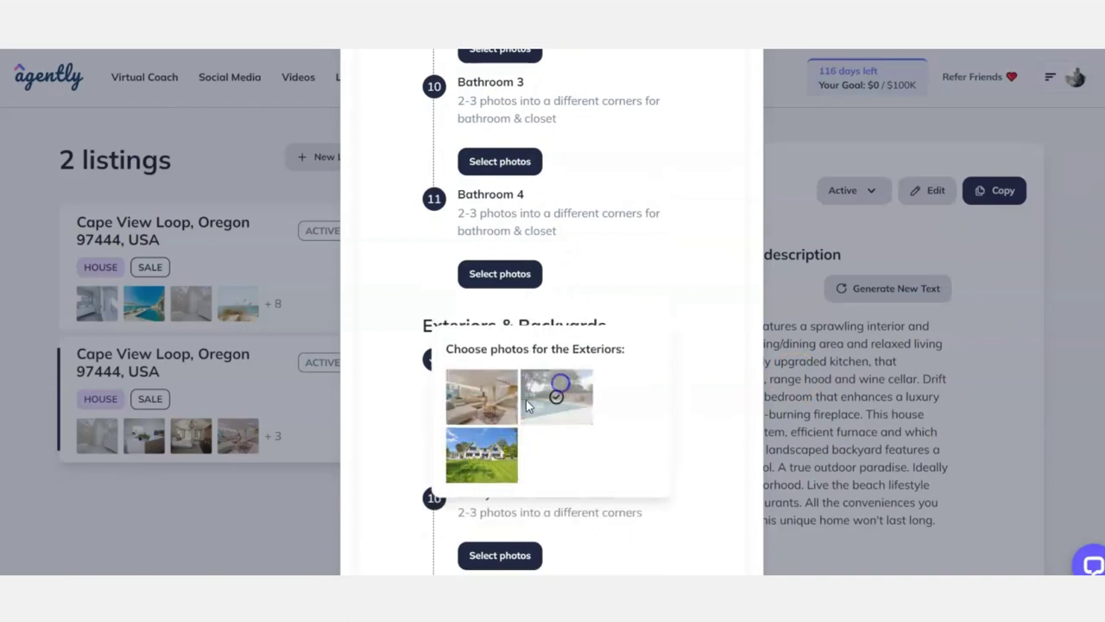
click(472, 464)
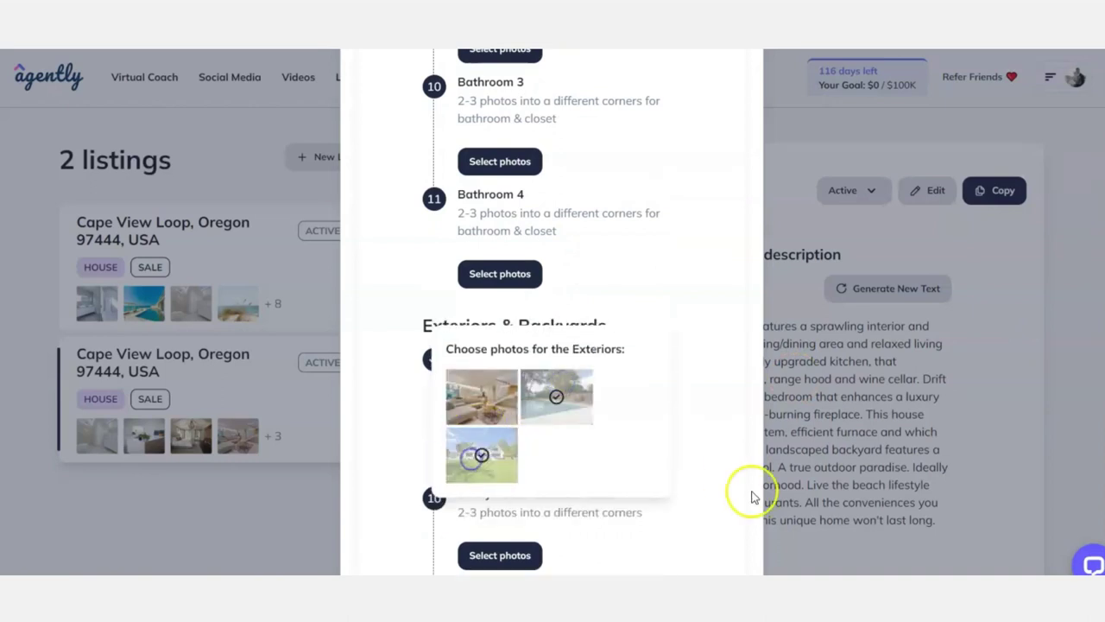
click(725, 438)
Add the living room photo to Living & Dining, then finish categorizing photos.
scroll(552, 311, up, 10)
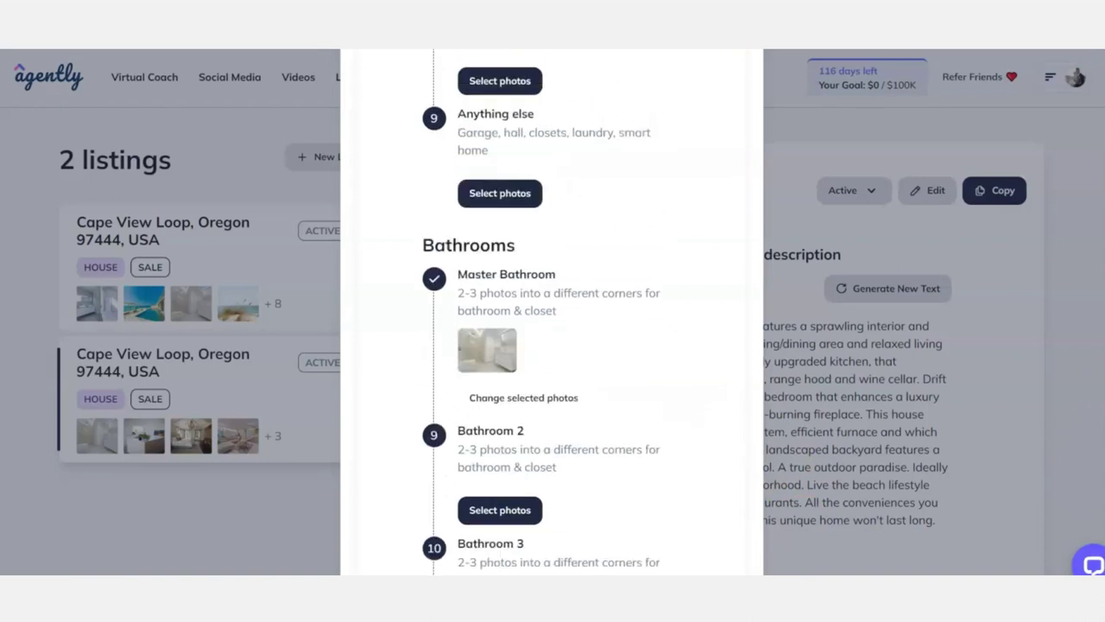
scroll(552, 311, up, 3)
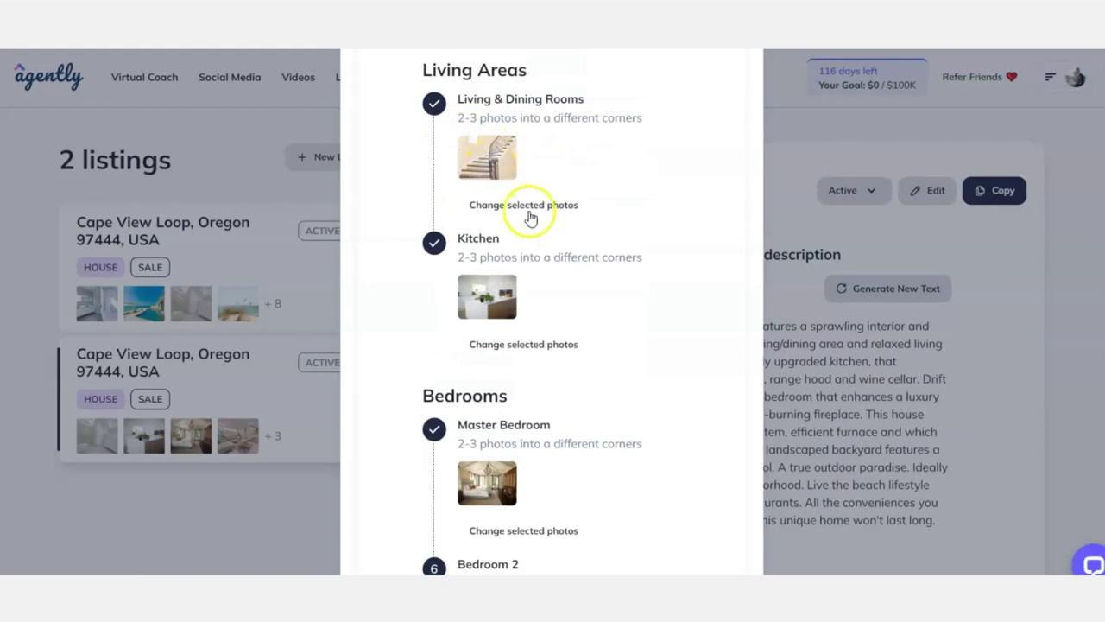
click(551, 205)
click(494, 184)
click(694, 245)
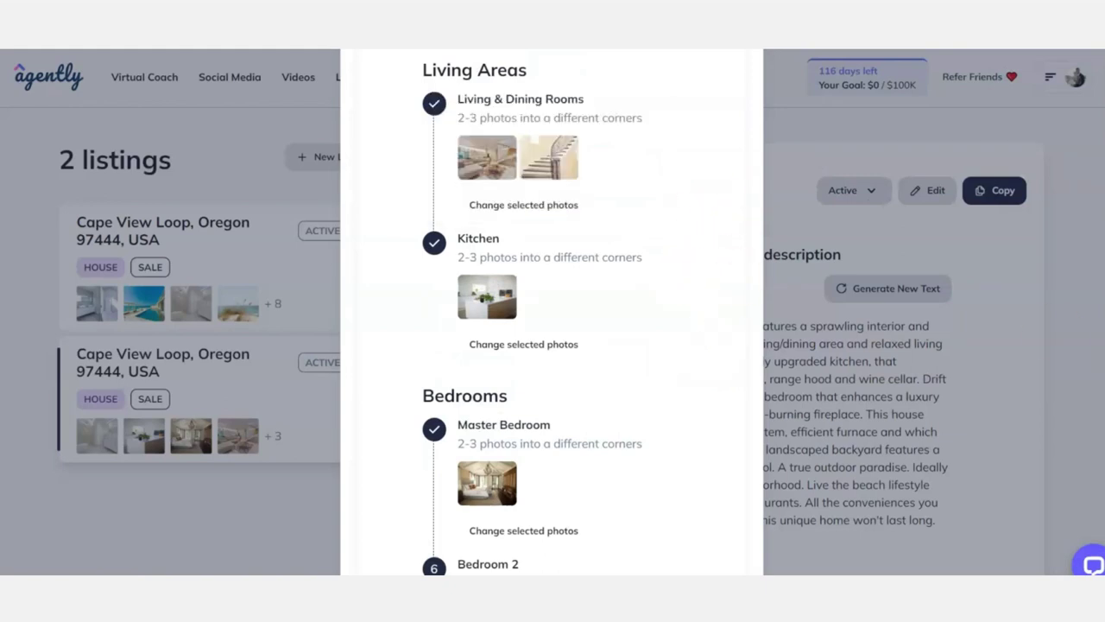
scroll(432, 544, up, 3)
click(701, 111)
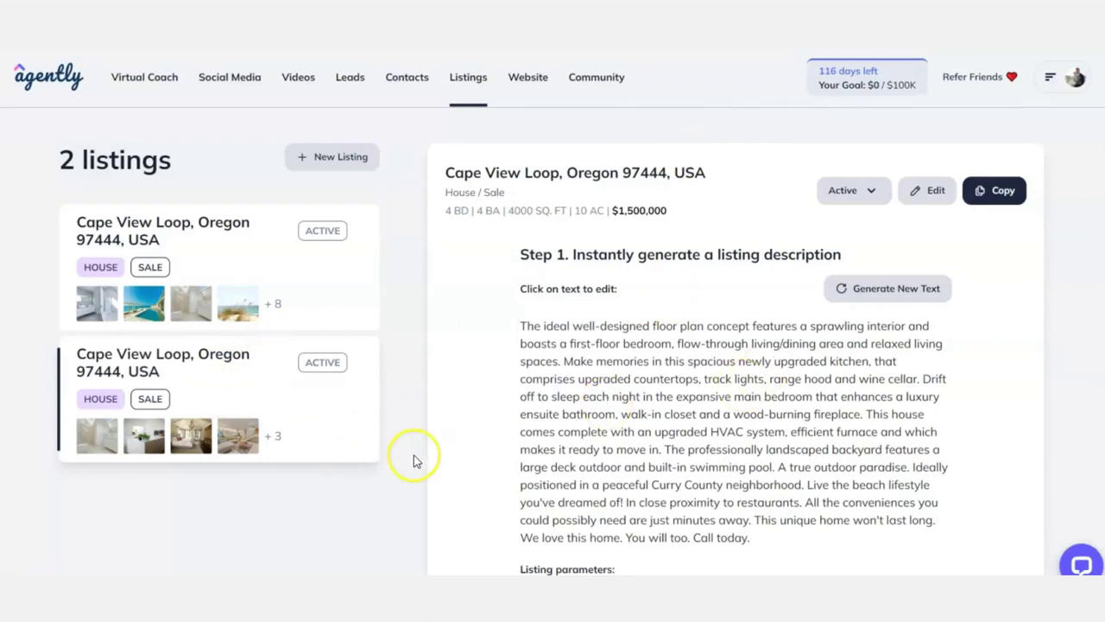
Regenerate the AI listing description so it begins "A fantastic opportunity".
click(898, 292)
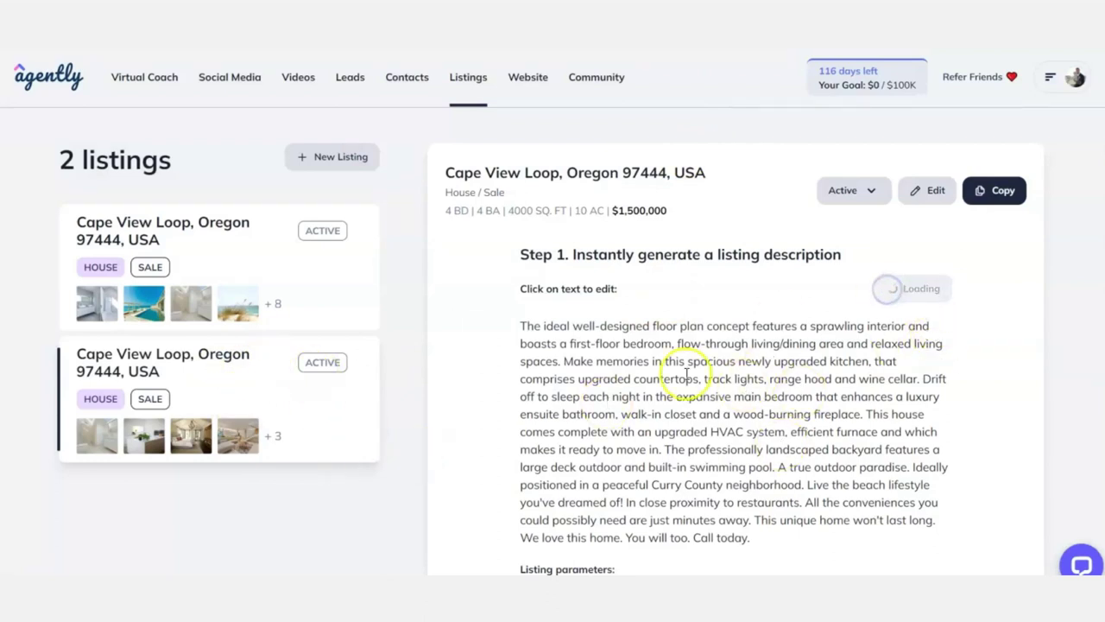
scroll(961, 307, down, 4)
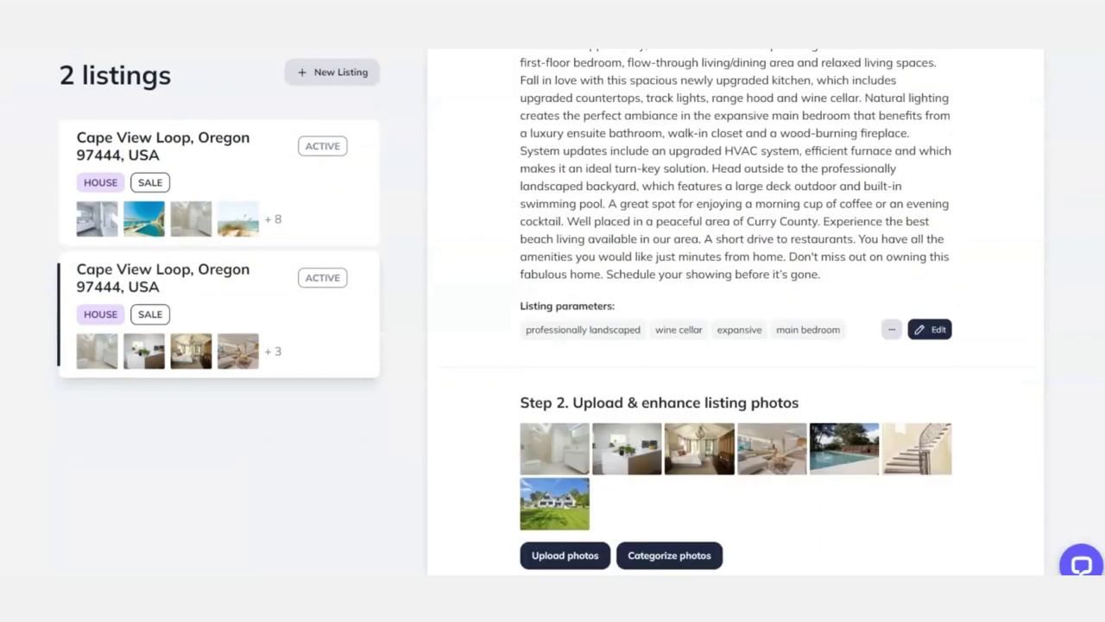
scroll(636, 375, up, 3)
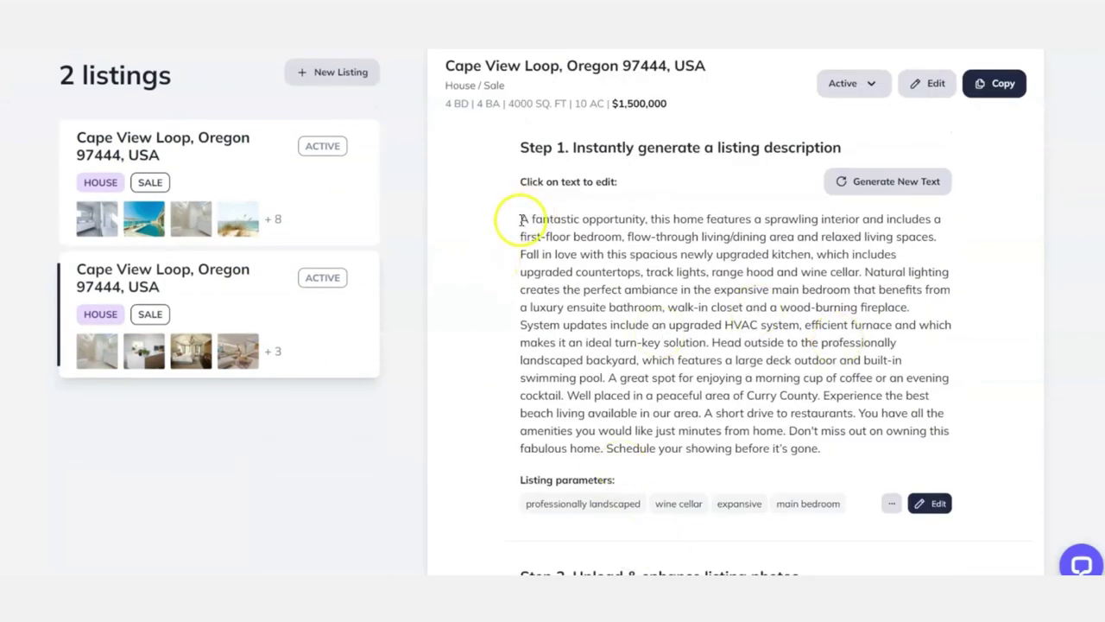
Make the description editable, view the key features editor, and postpone the description setup.
click(870, 398)
drag(950, 403, 950, 449)
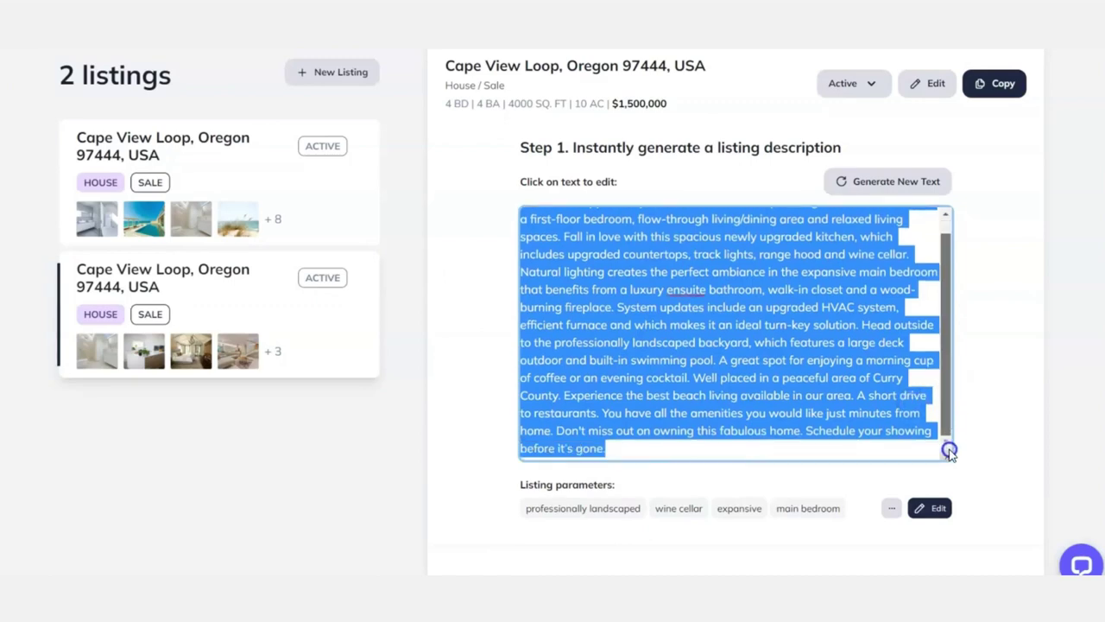
click(932, 511)
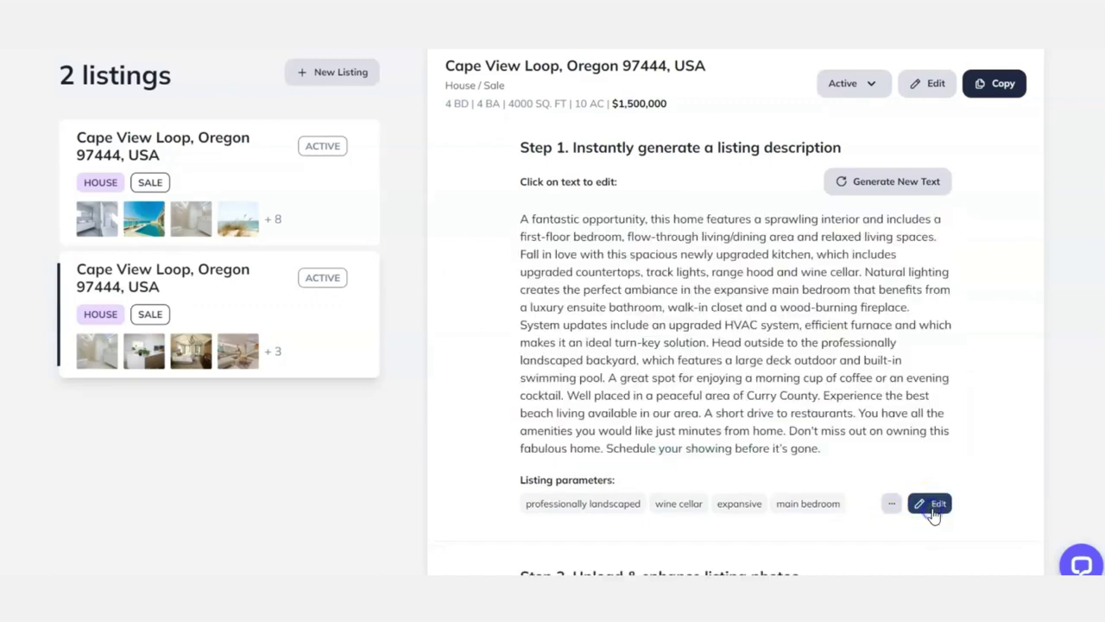
click(742, 115)
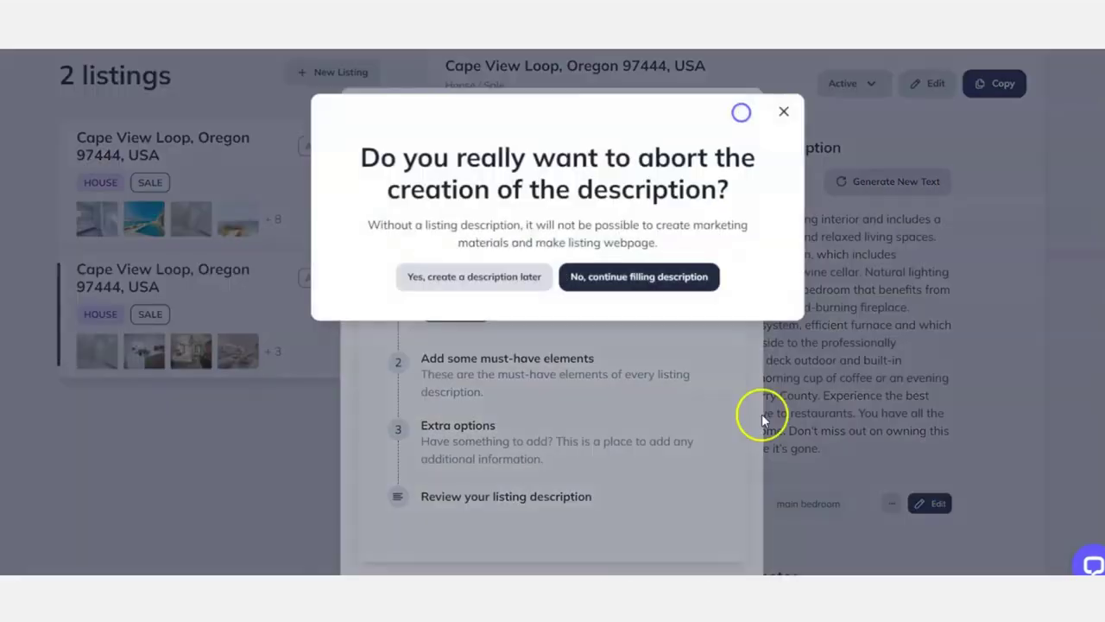
click(516, 276)
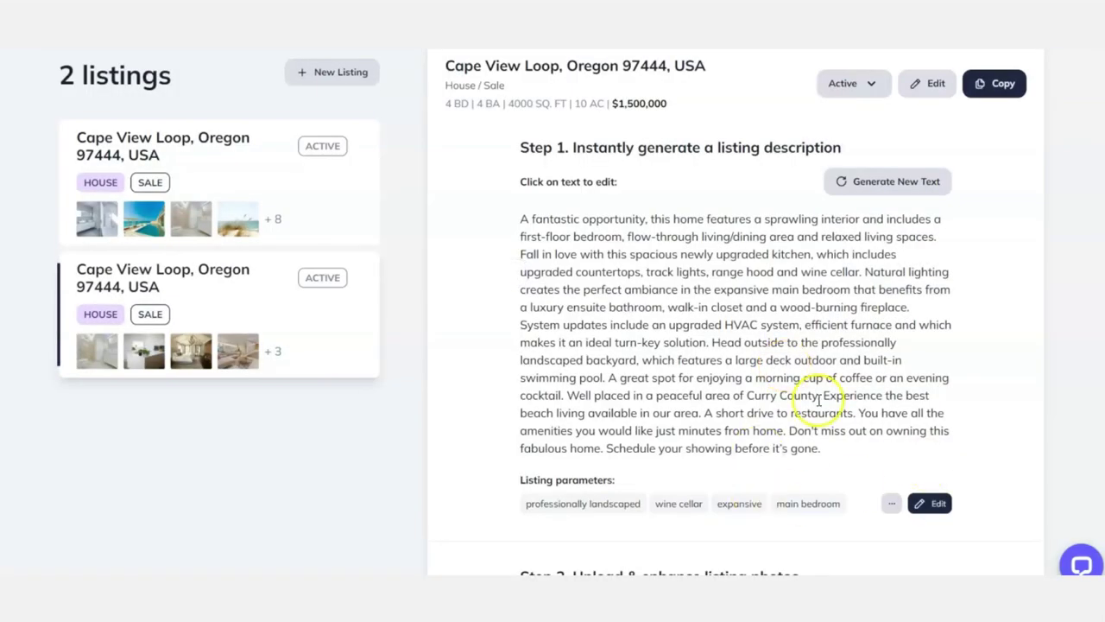
scroll(967, 389, down, 3)
scroll(734, 311, up, 1)
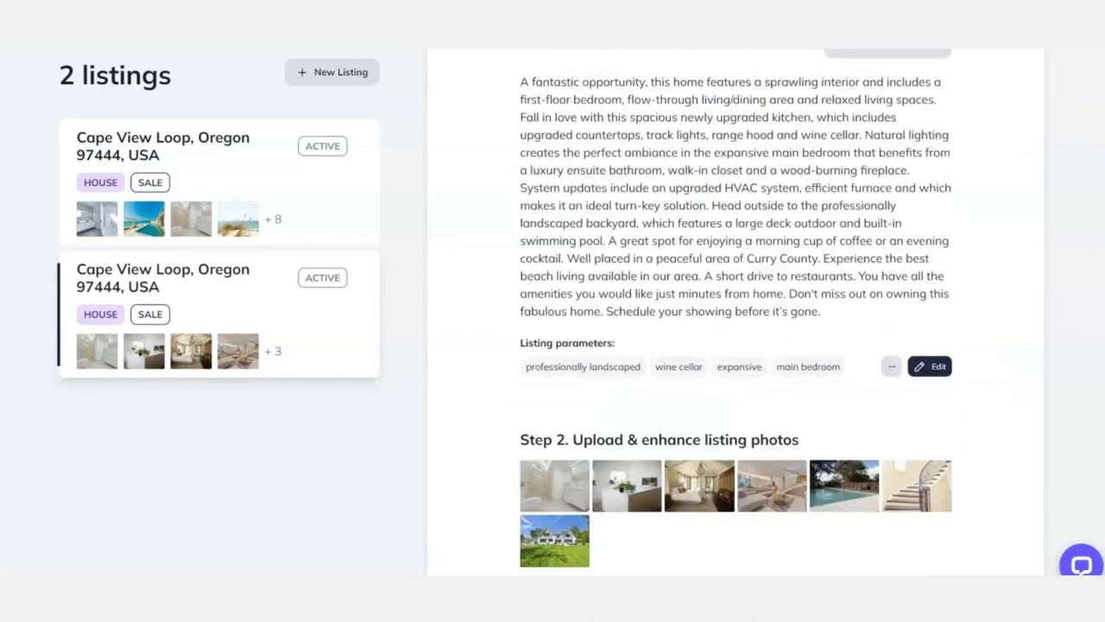
scroll(734, 311, down, 4)
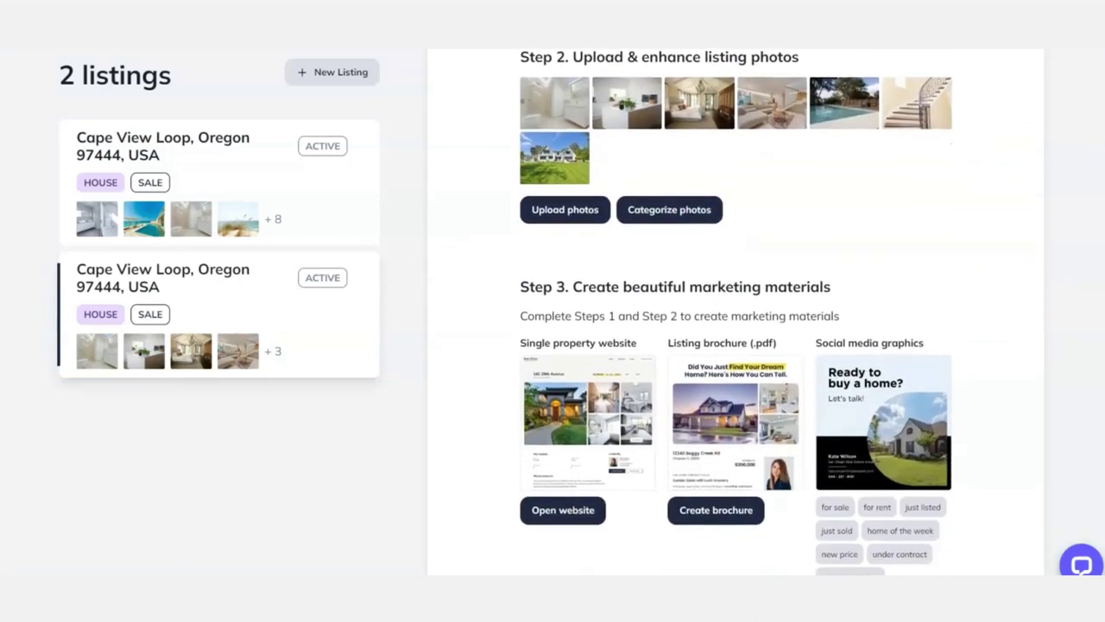
scroll(635, 528, up, 1)
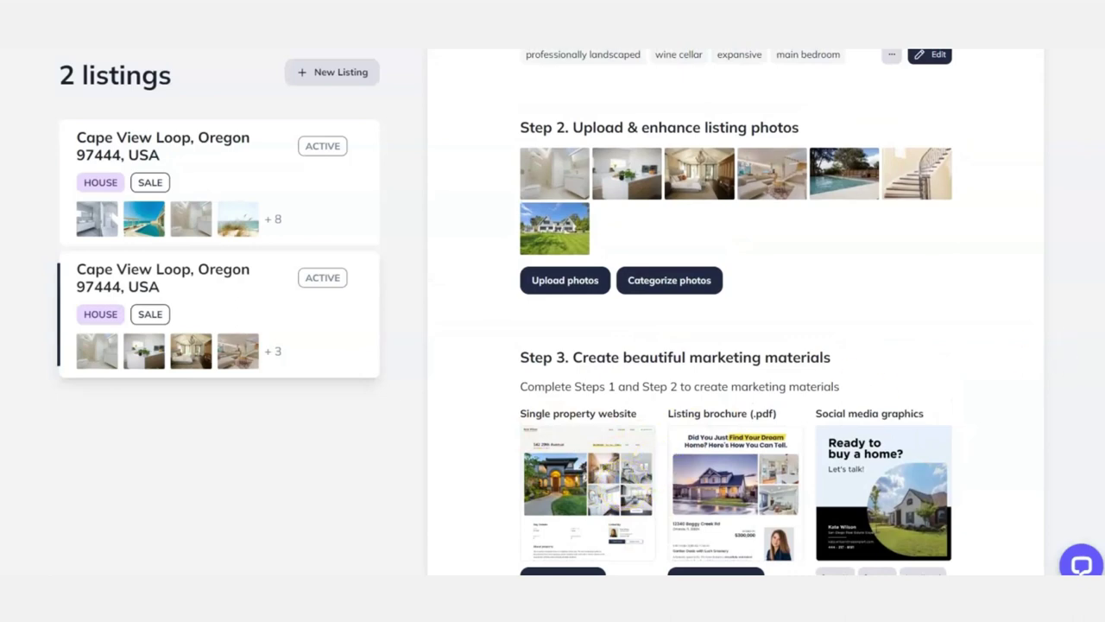
scroll(657, 470, up, 3)
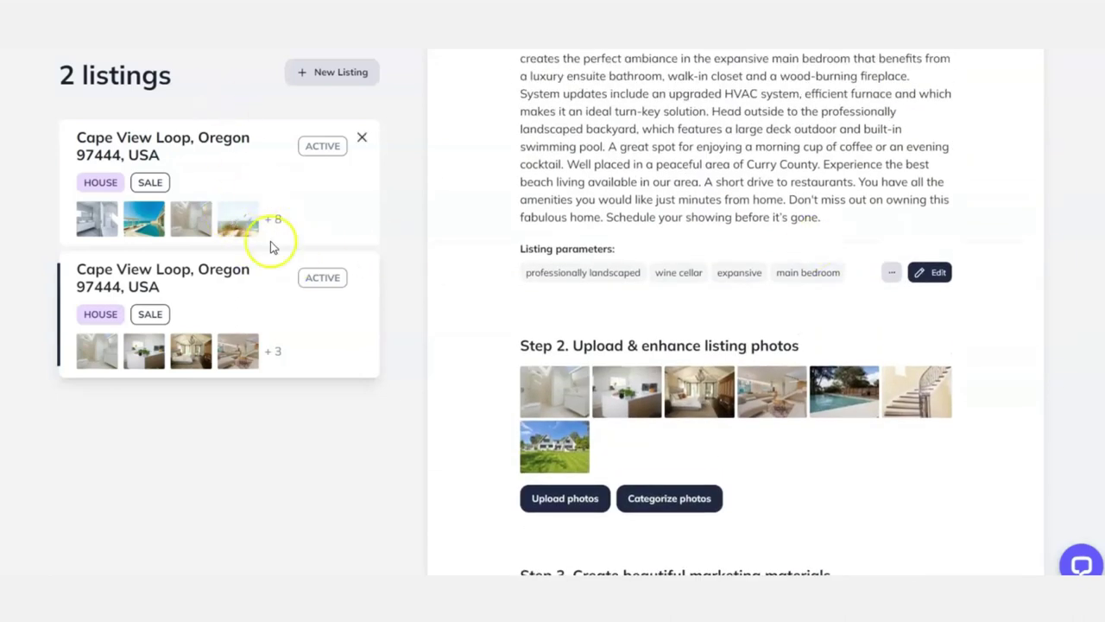
scroll(734, 311, up, 5)
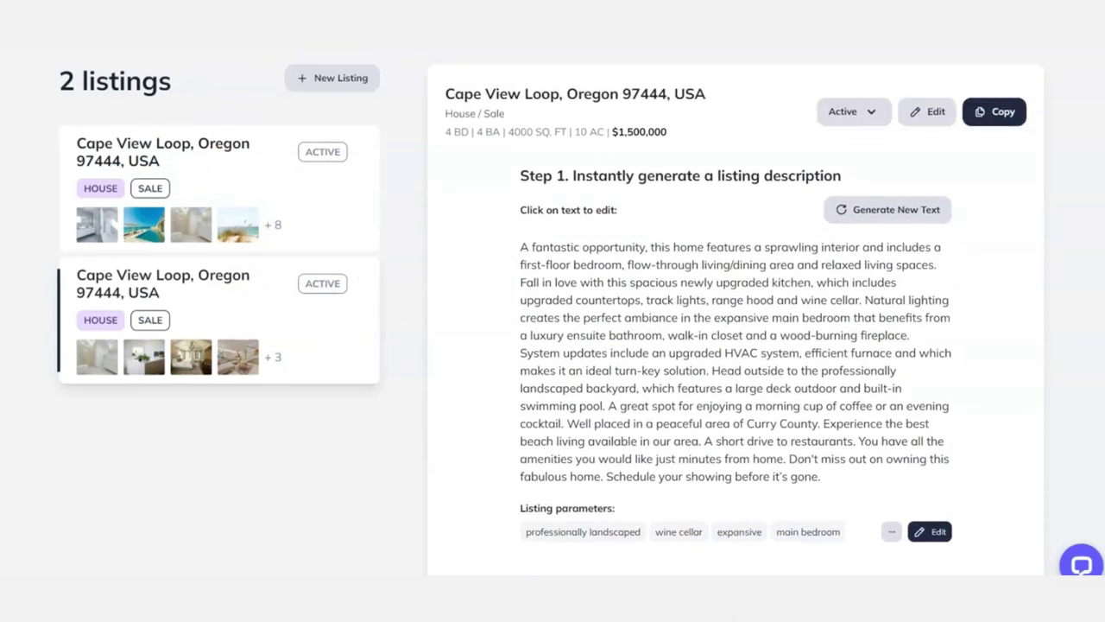
scroll(354, 121, up, 2)
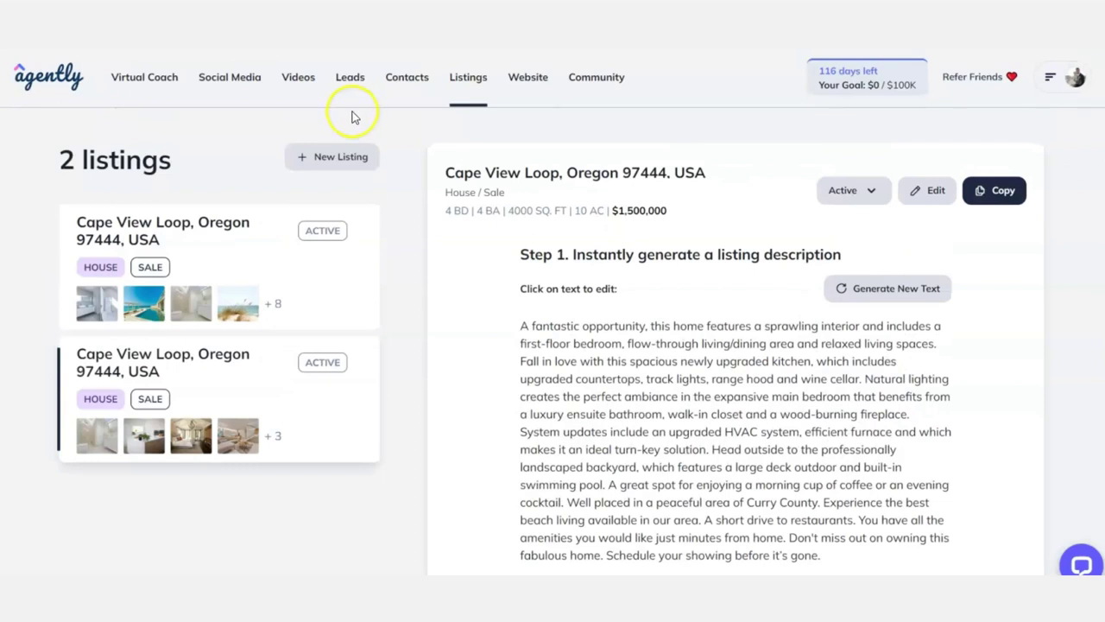